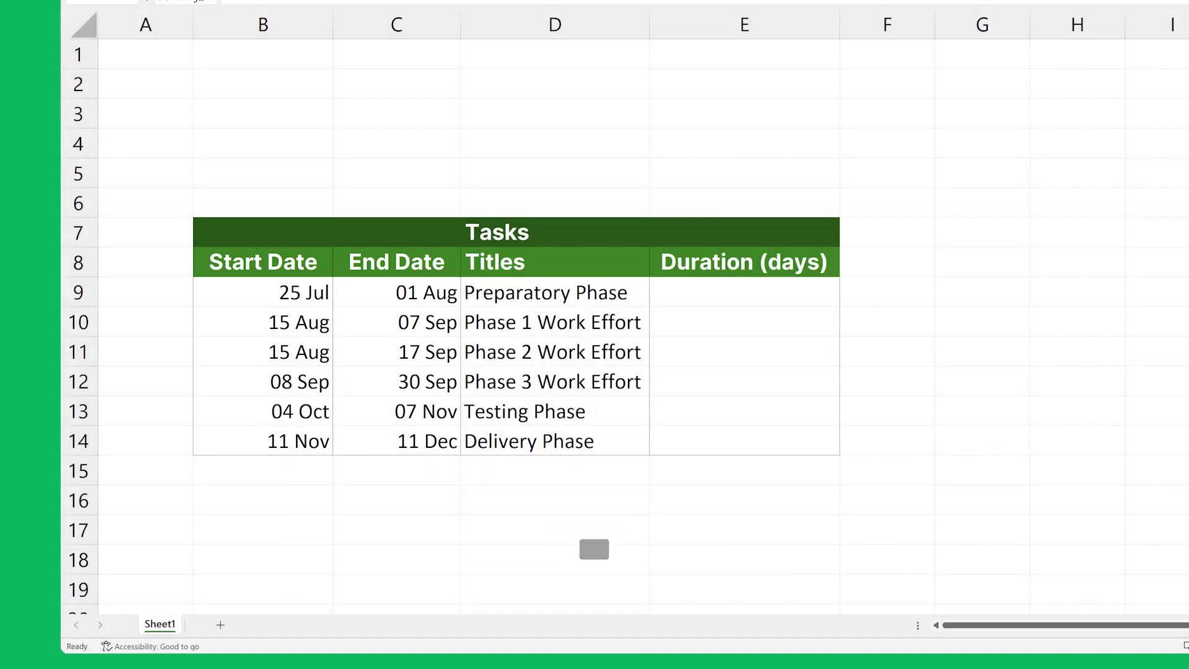
Step: Enter =C9:C14-B9:B14 in E9, giving durations 7, 23, 33, 22, 34 and 30 days
{"action": "left_click", "coordinate": [775, 289]}
{"action": "type", "text": "="}
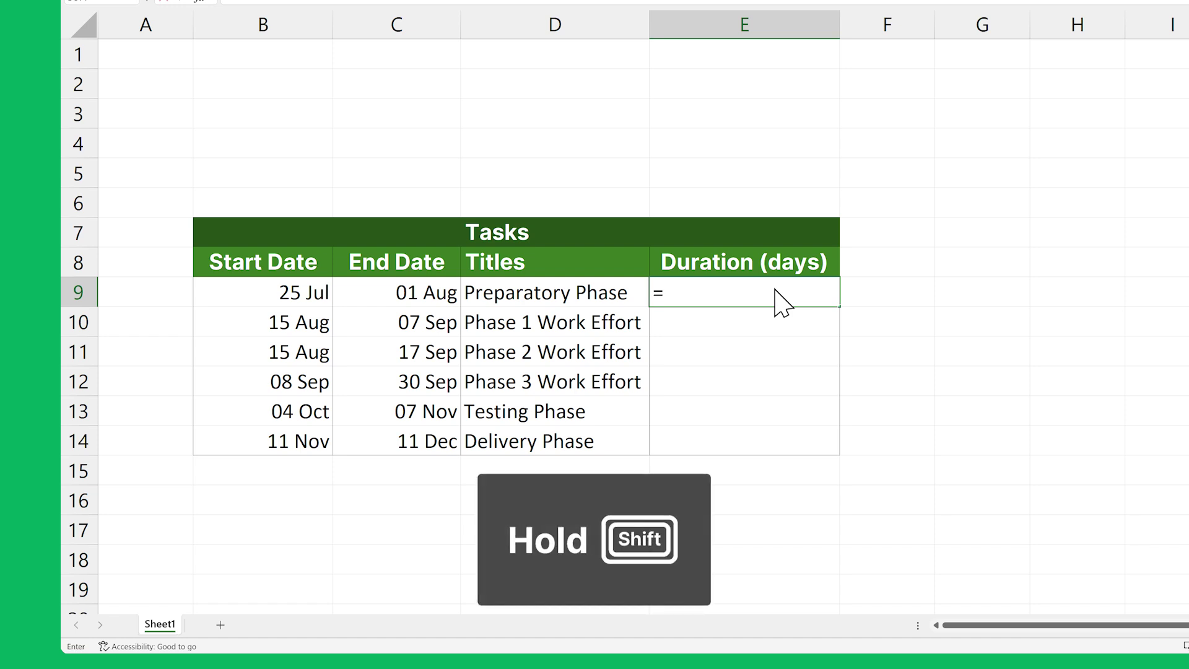
{"action": "left_click", "coordinate": [438, 299]}
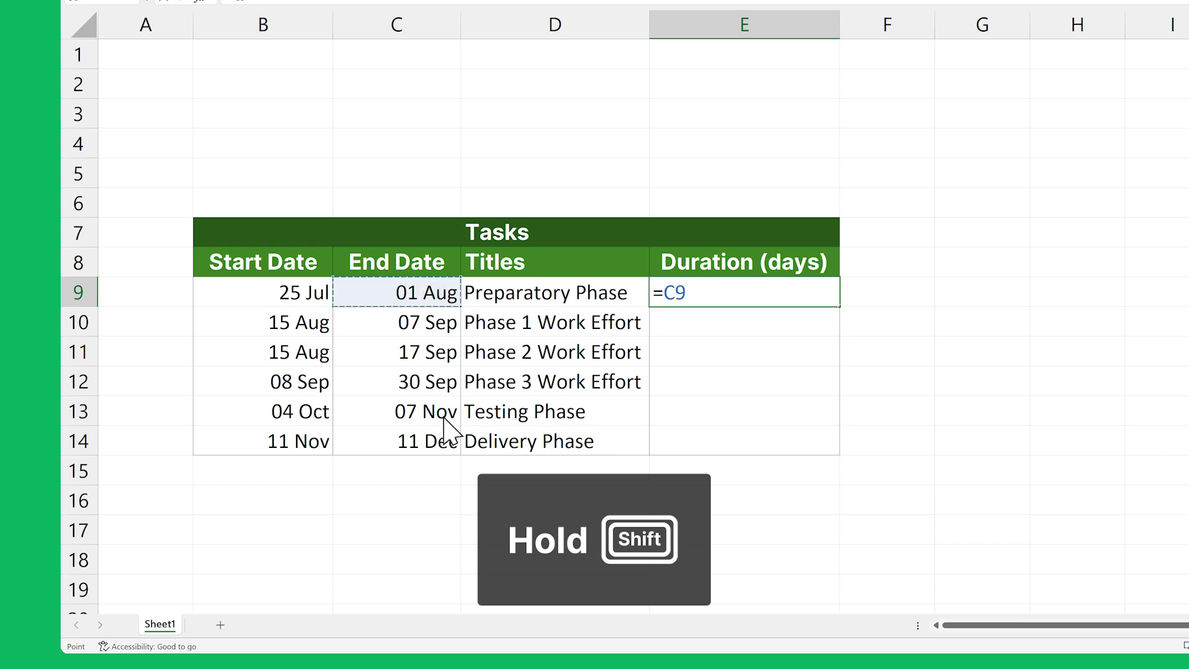
{"action": "left_click", "coordinate": [446, 441], "text": "shift"}
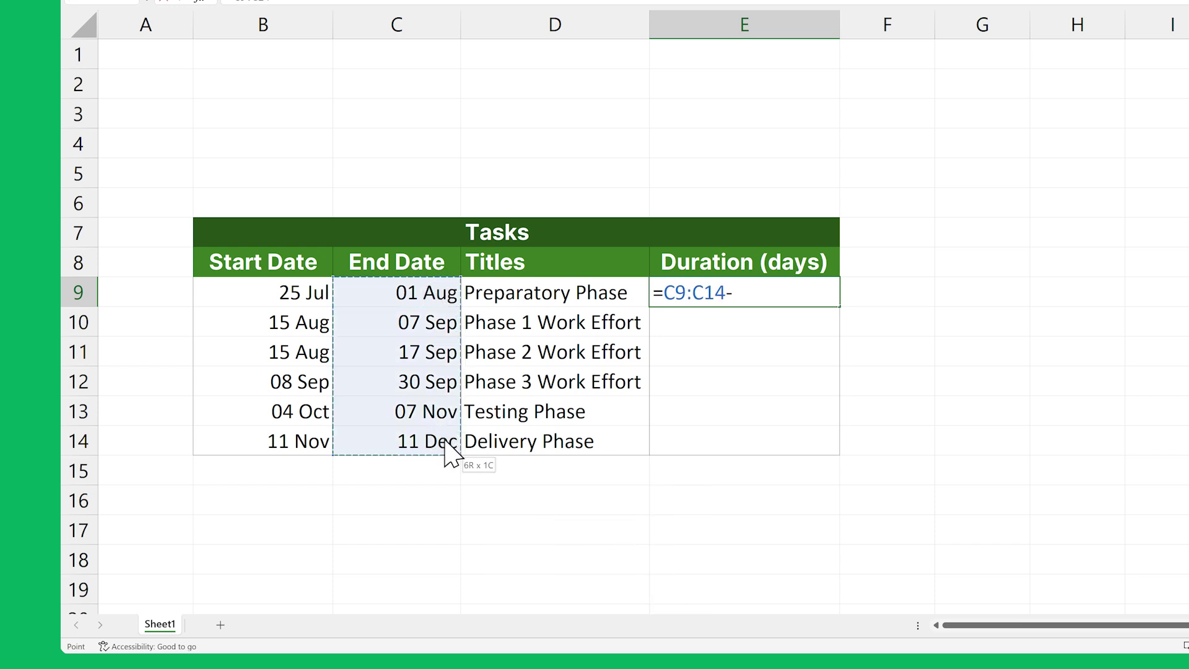
{"action": "left_click", "coordinate": [310, 296]}
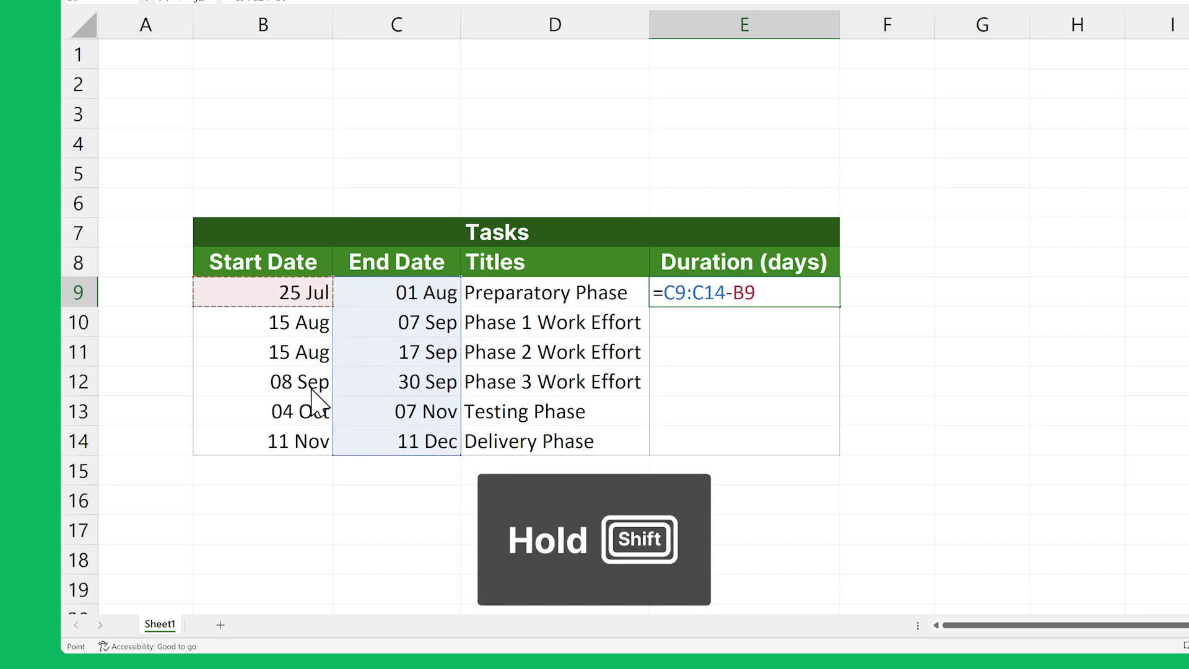
{"action": "left_click", "coordinate": [316, 446], "text": "shift"}
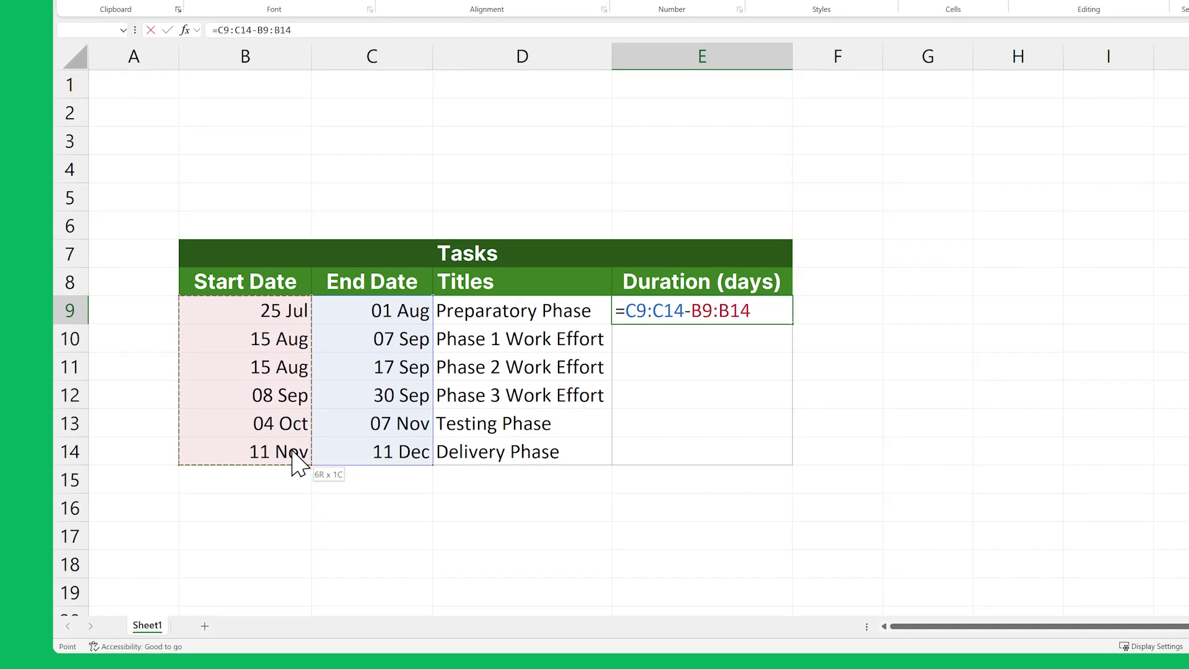
{"action": "key", "text": "Return"}
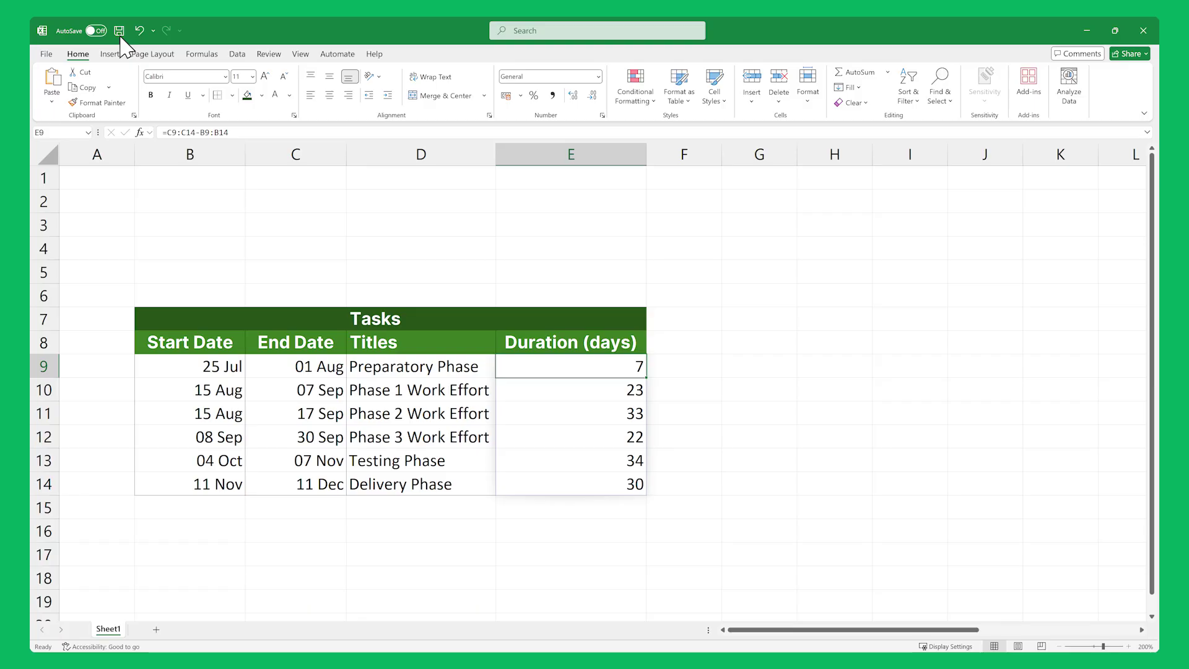
Step: From an empty cell, insert a blank 2-D Stacked Bar chart
{"action": "left_click", "coordinate": [762, 349]}
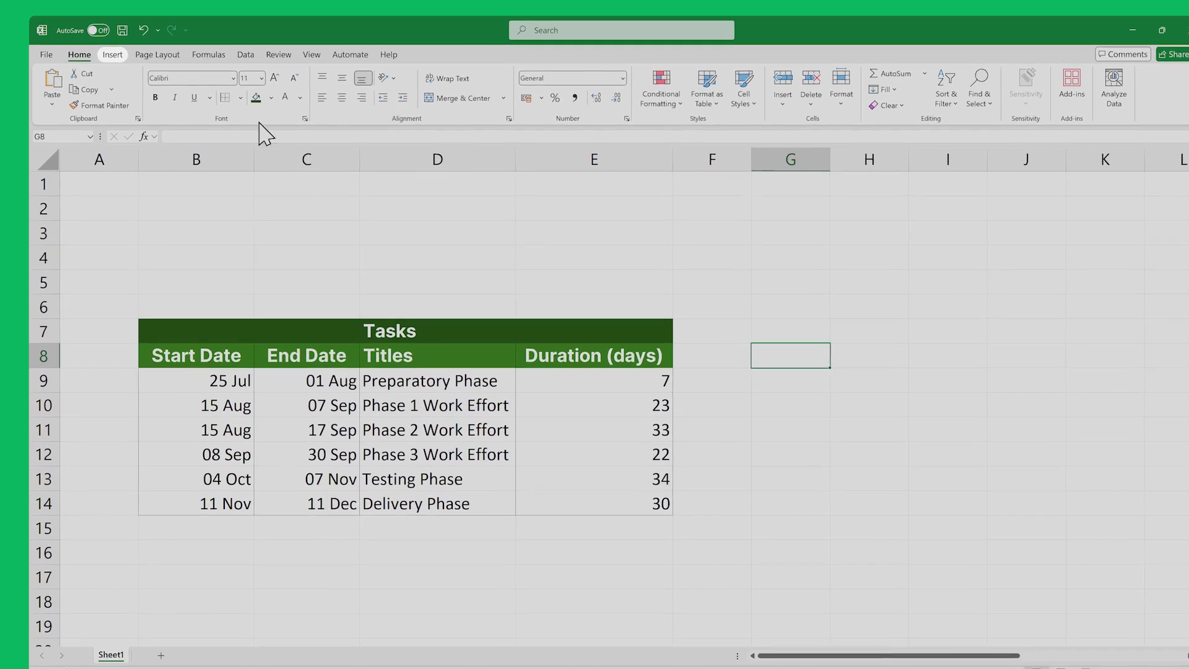
{"action": "left_click", "coordinate": [115, 55]}
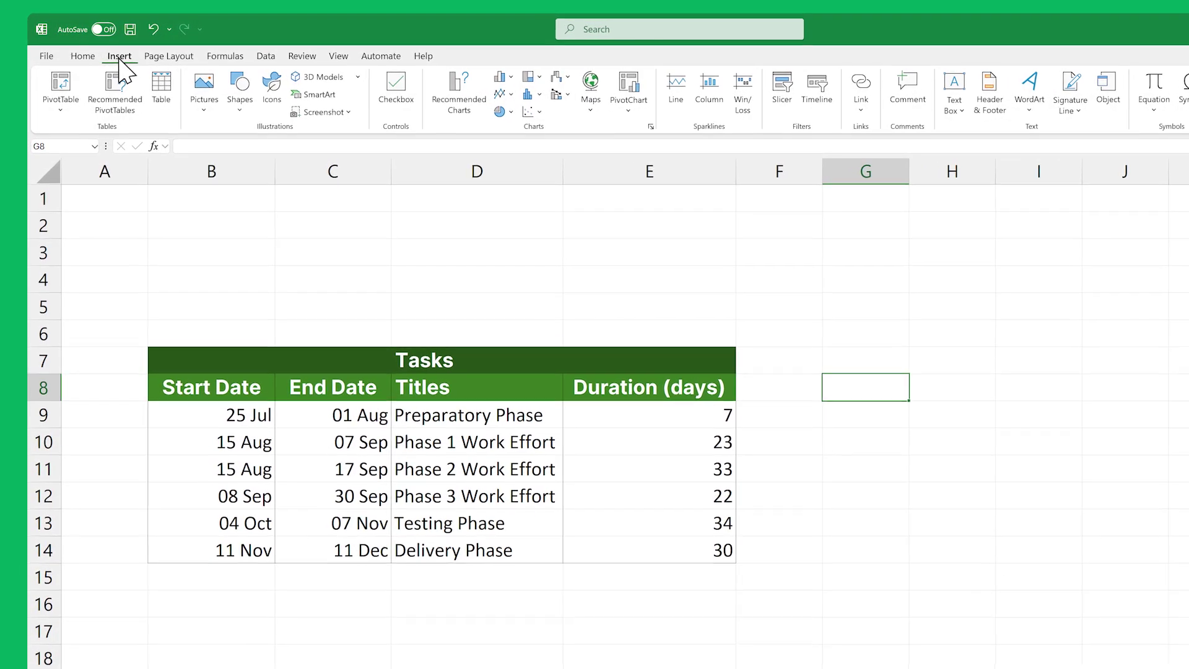
{"action": "left_click", "coordinate": [516, 77]}
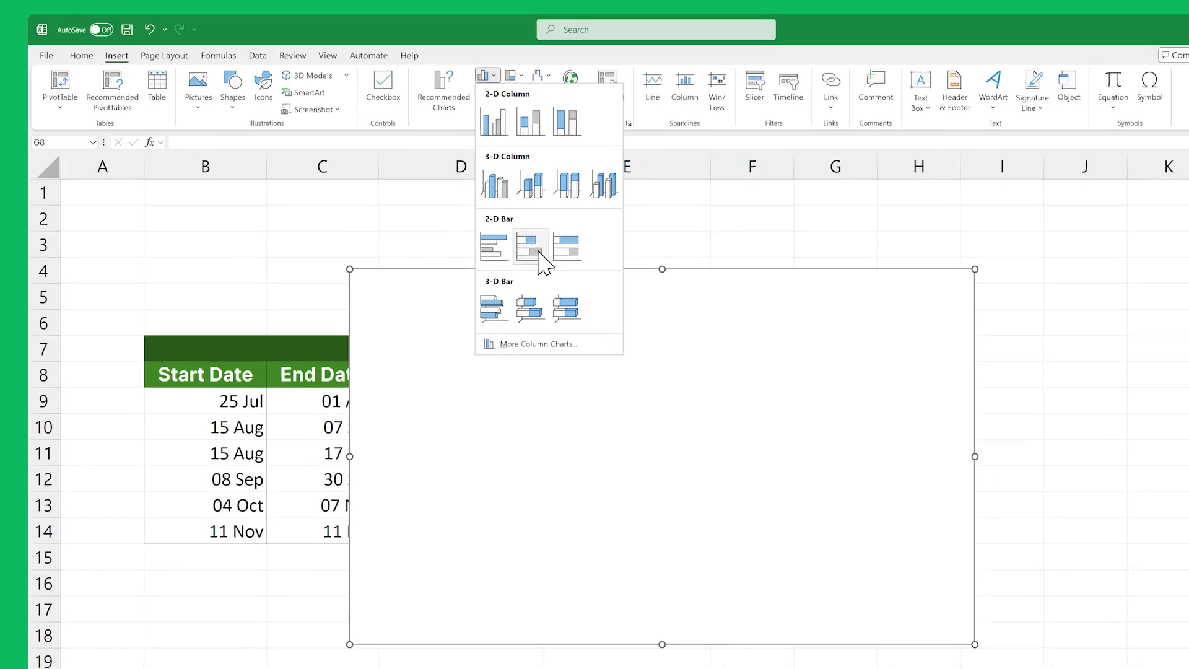
{"action": "left_click", "coordinate": [564, 271]}
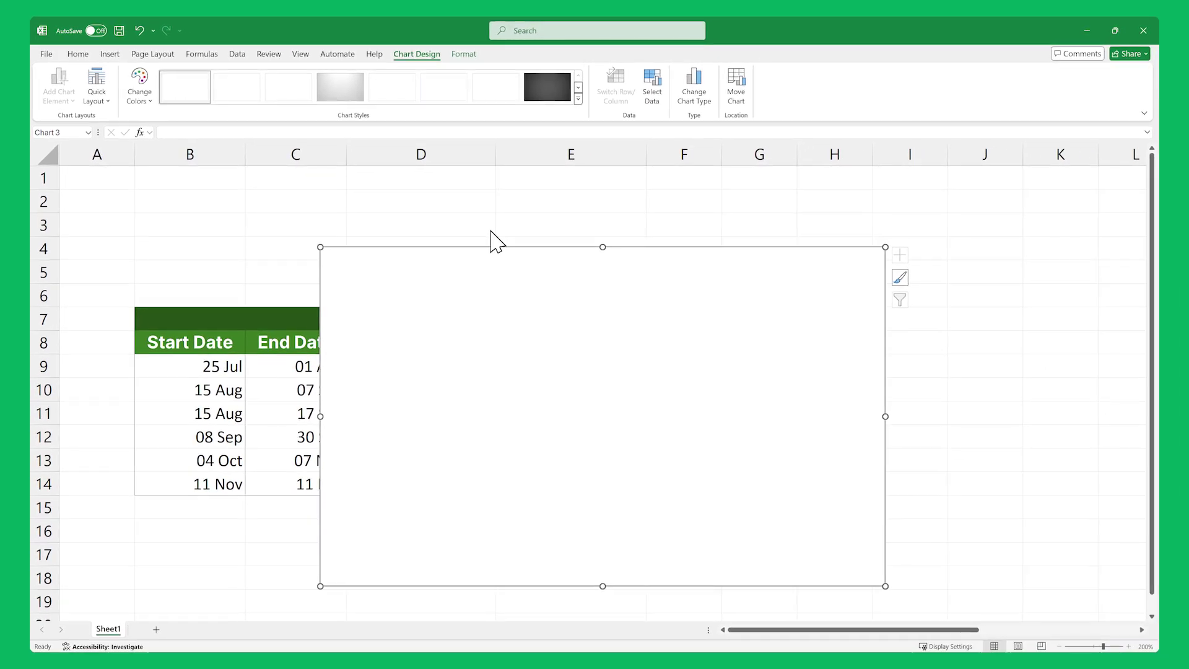
Step: Resize the chart and add a Start Date series (B8) with values B9:B14
{"action": "left_click_drag", "start_coordinate": [321, 248], "coordinate": [658, 248]}
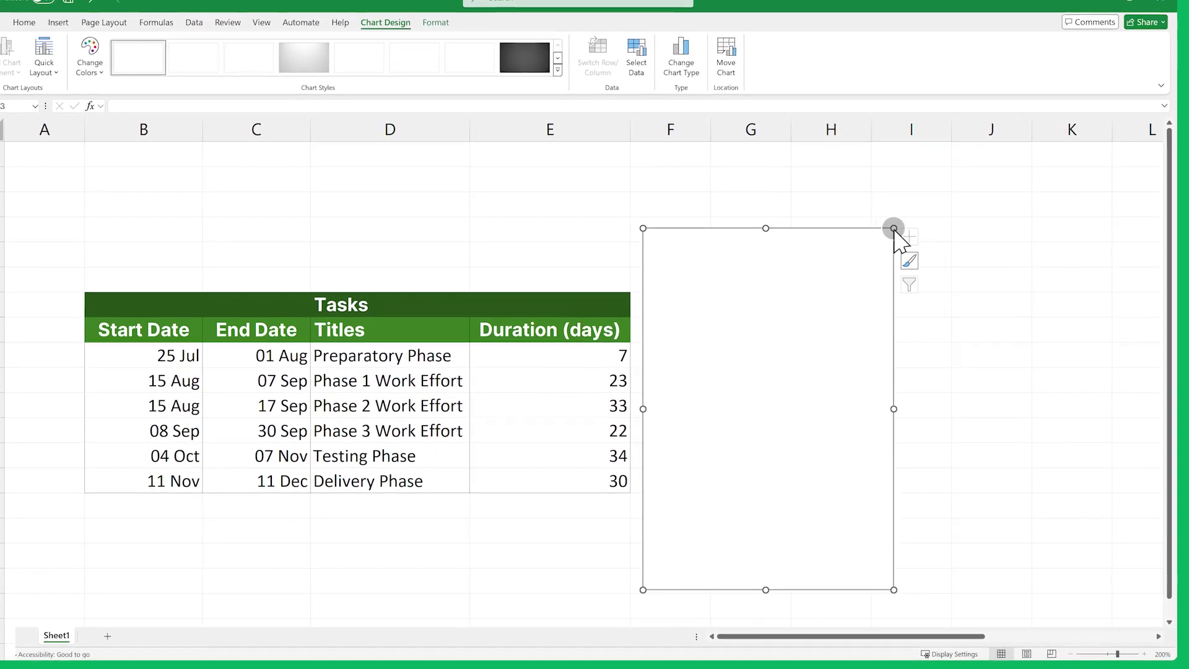
{"action": "left_click_drag", "start_coordinate": [894, 228], "coordinate": [1104, 228]}
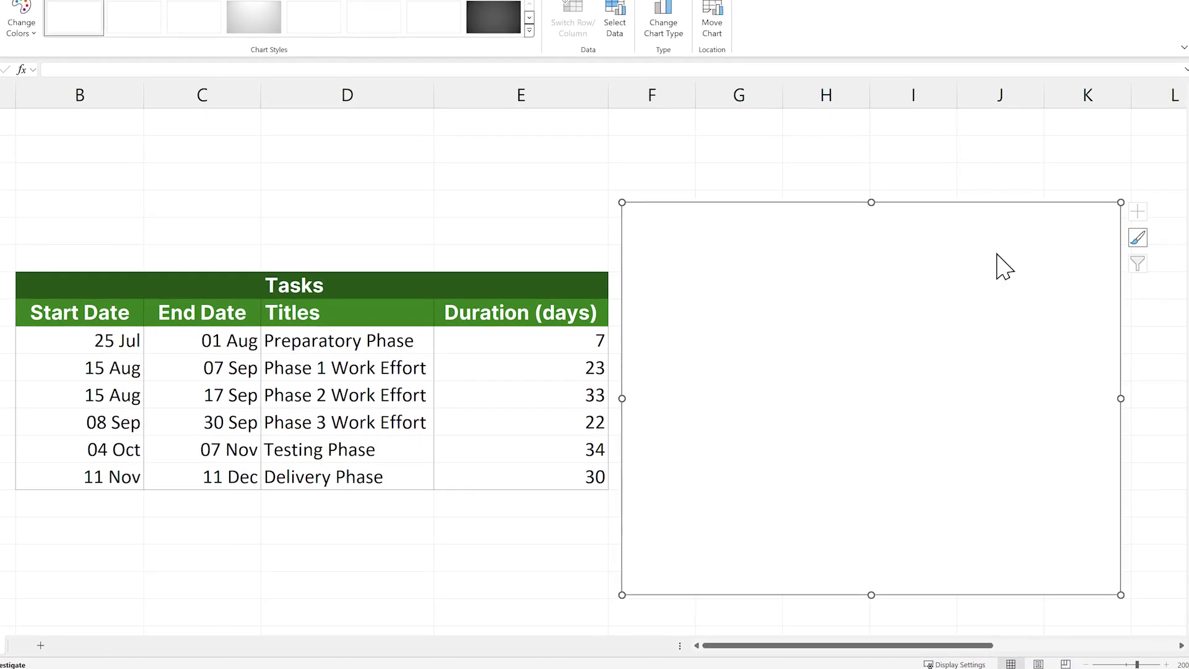
{"action": "right_click", "coordinate": [919, 296]}
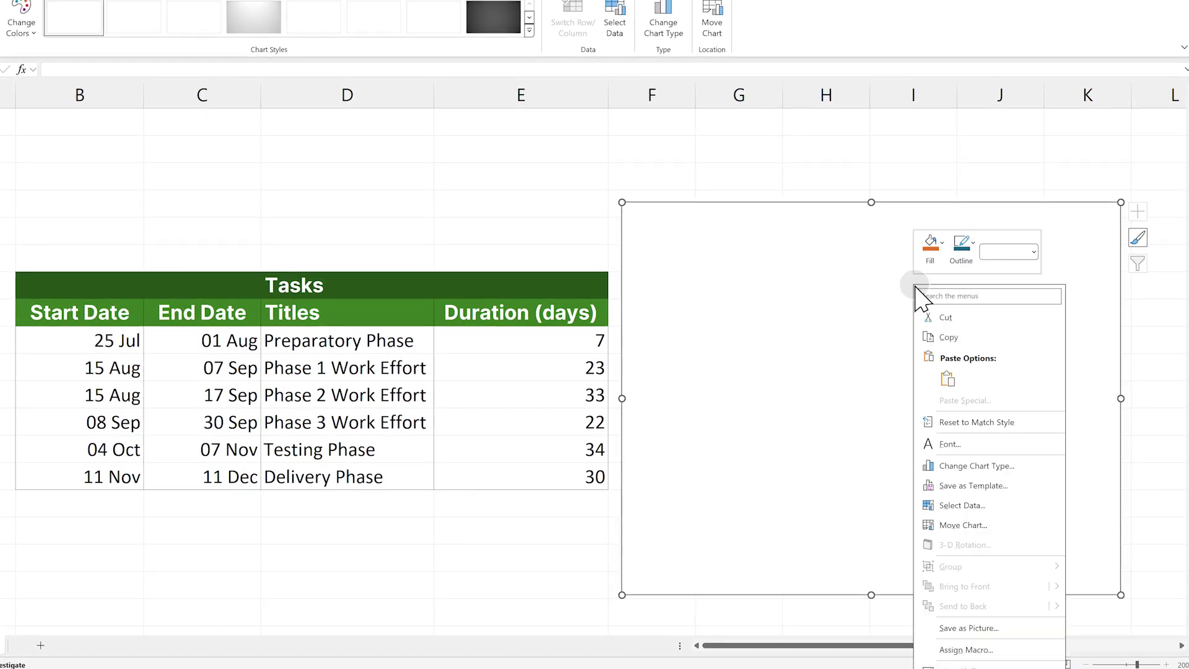
{"action": "left_click", "coordinate": [994, 507]}
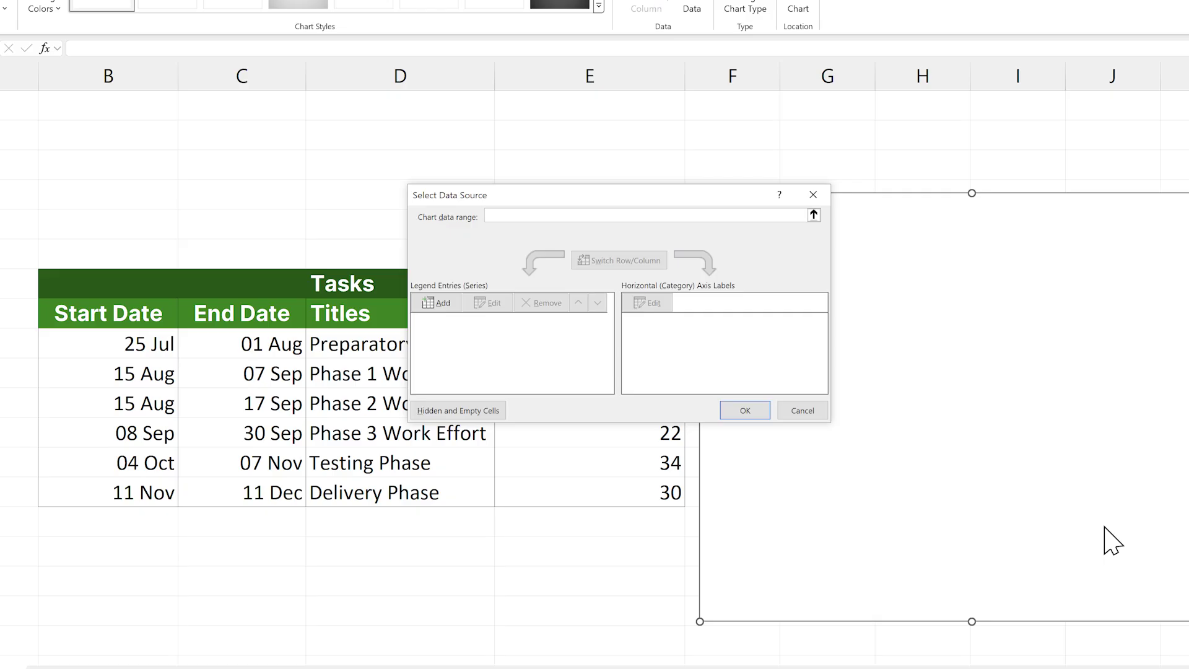
{"action": "left_click", "coordinate": [440, 303]}
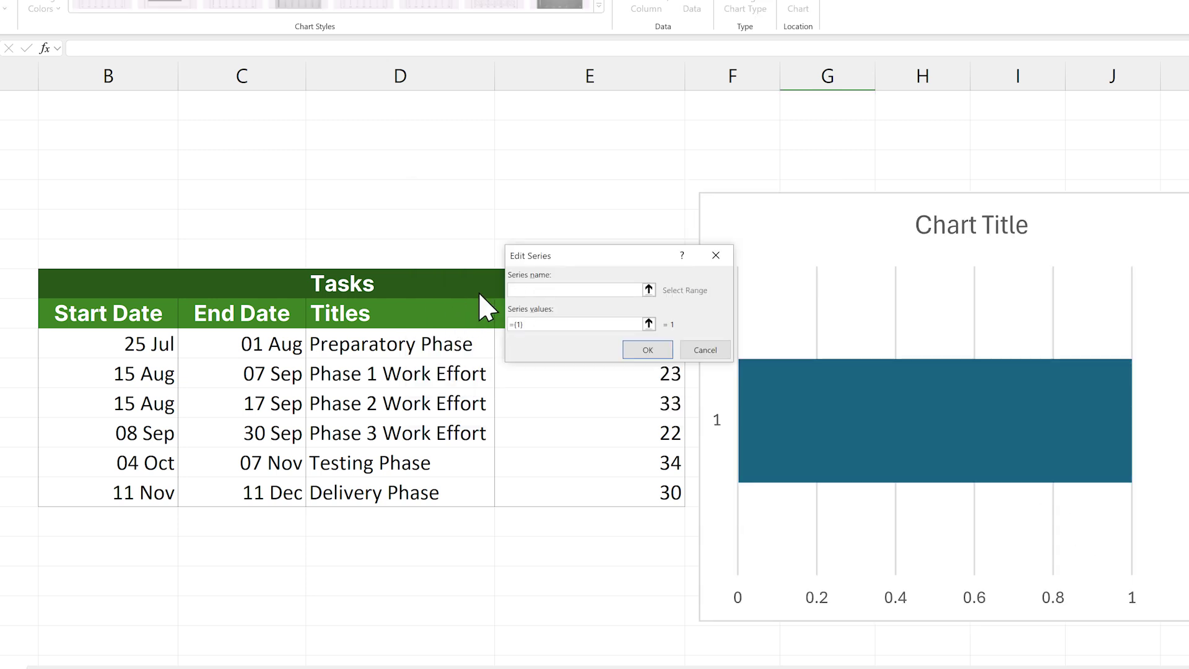
{"action": "left_click", "coordinate": [167, 316]}
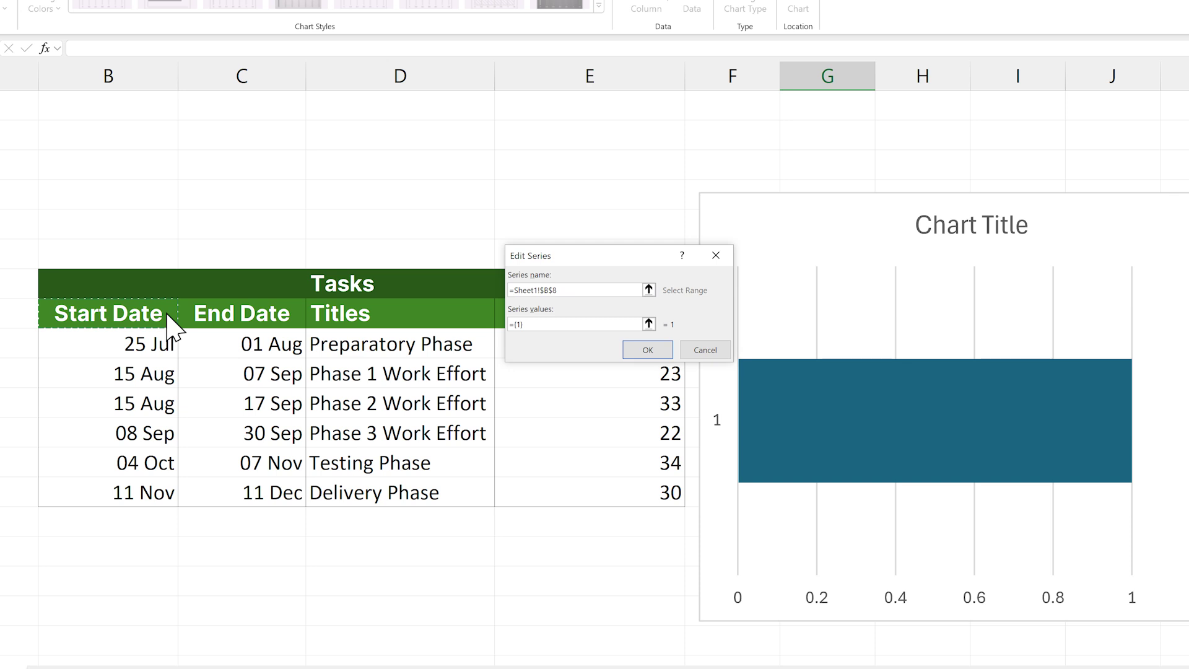
{"action": "key", "text": "Delete"}
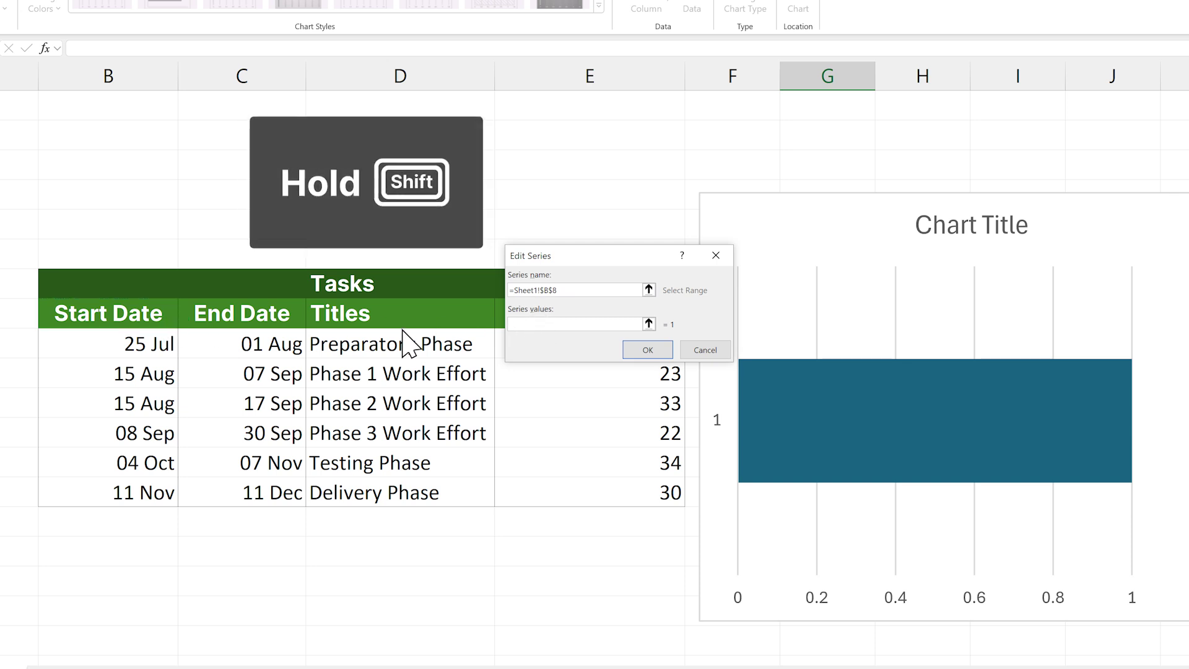
{"action": "left_click", "coordinate": [153, 343]}
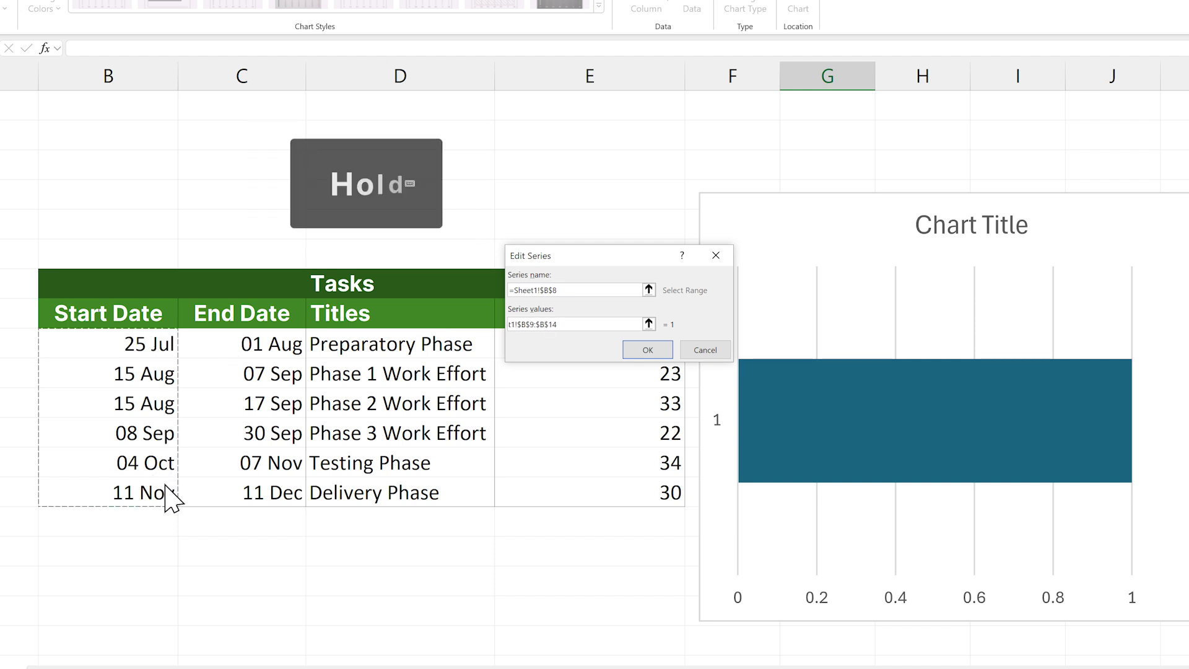
{"action": "left_click", "coordinate": [644, 351]}
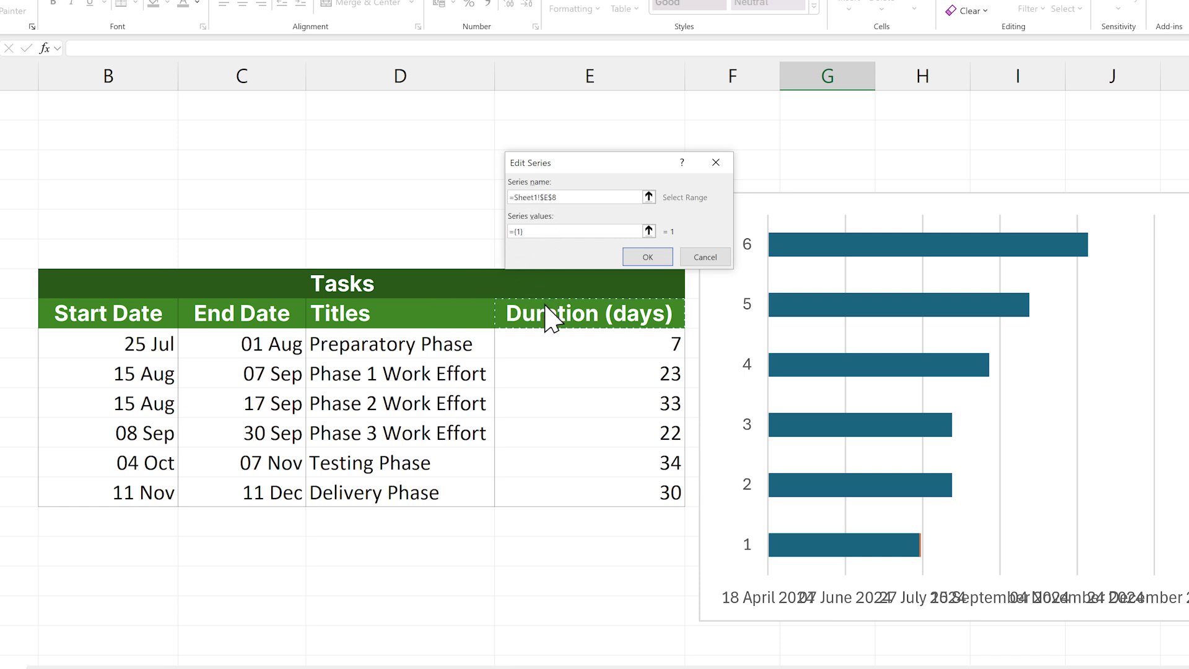
Step: Add the Duration (days) series with values E9:E14
{"action": "key", "text": "Delete"}
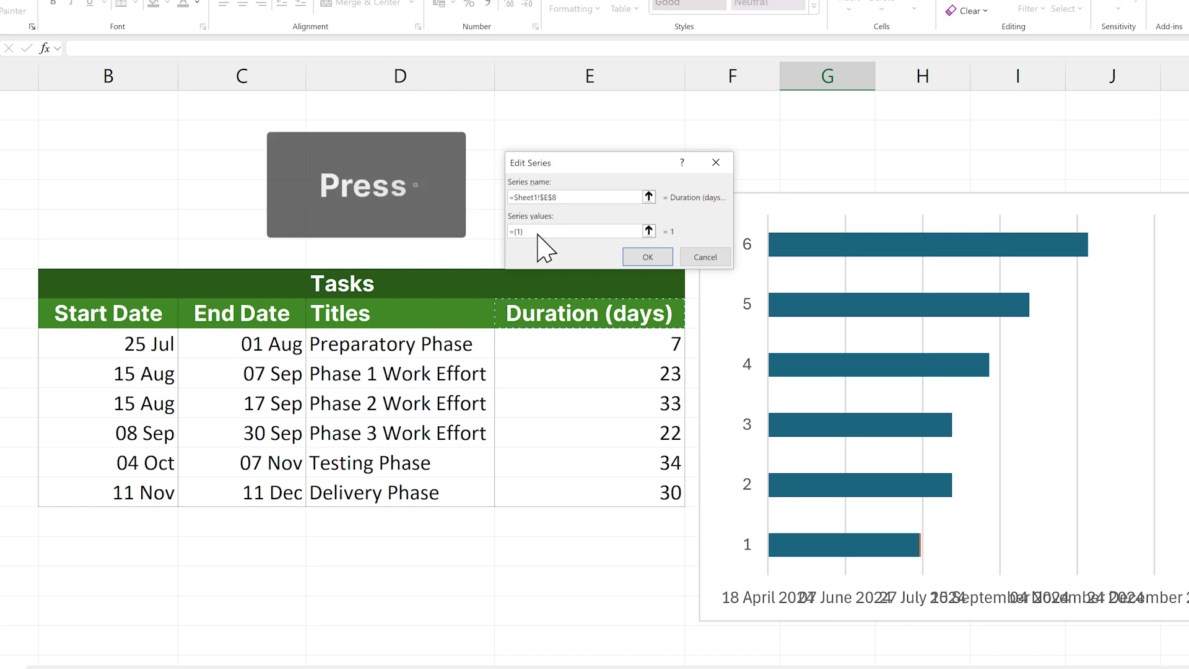
{"action": "left_click", "coordinate": [617, 339]}
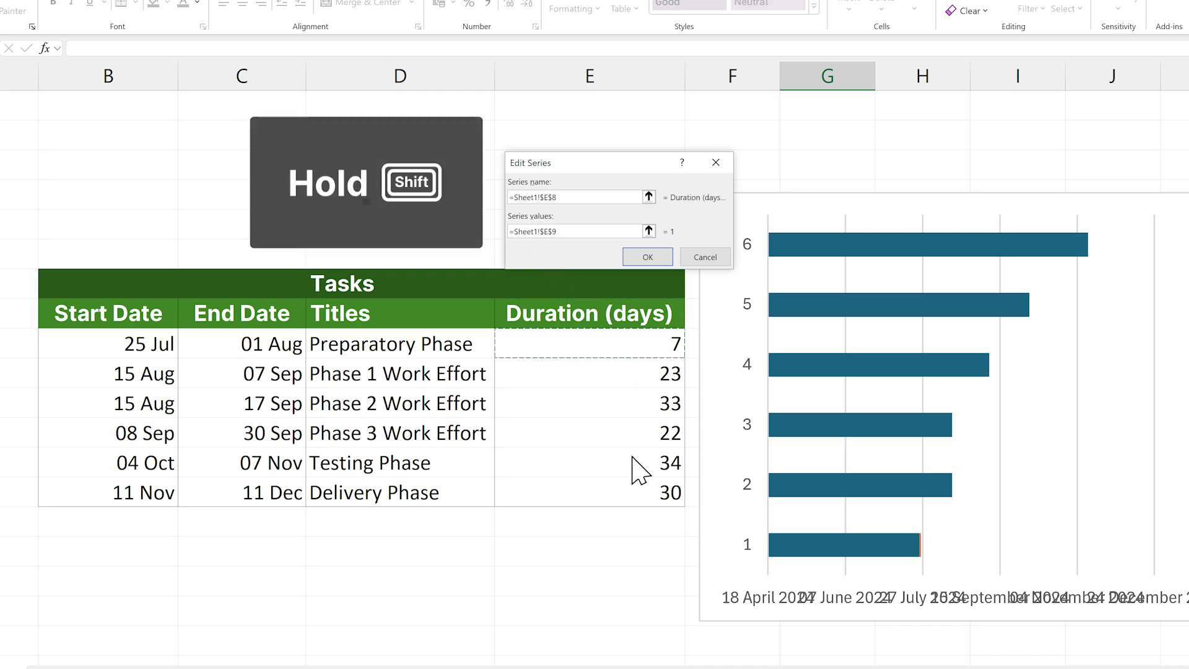
{"action": "left_click", "coordinate": [636, 489], "text": "shift"}
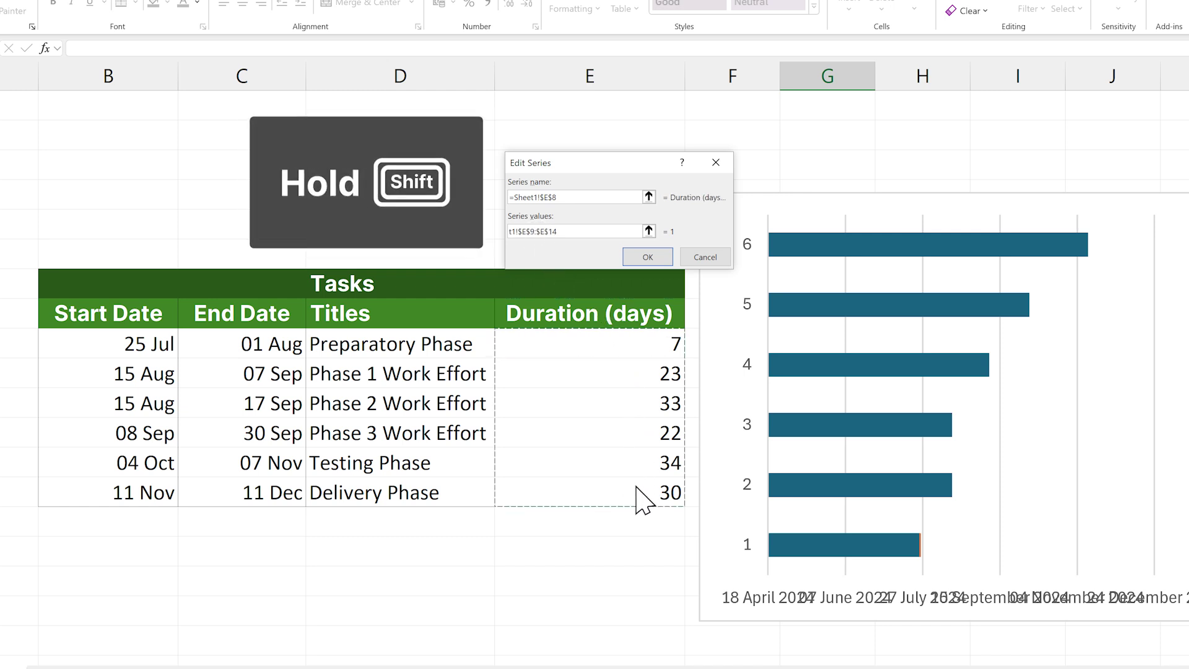
{"action": "left_click", "coordinate": [648, 257]}
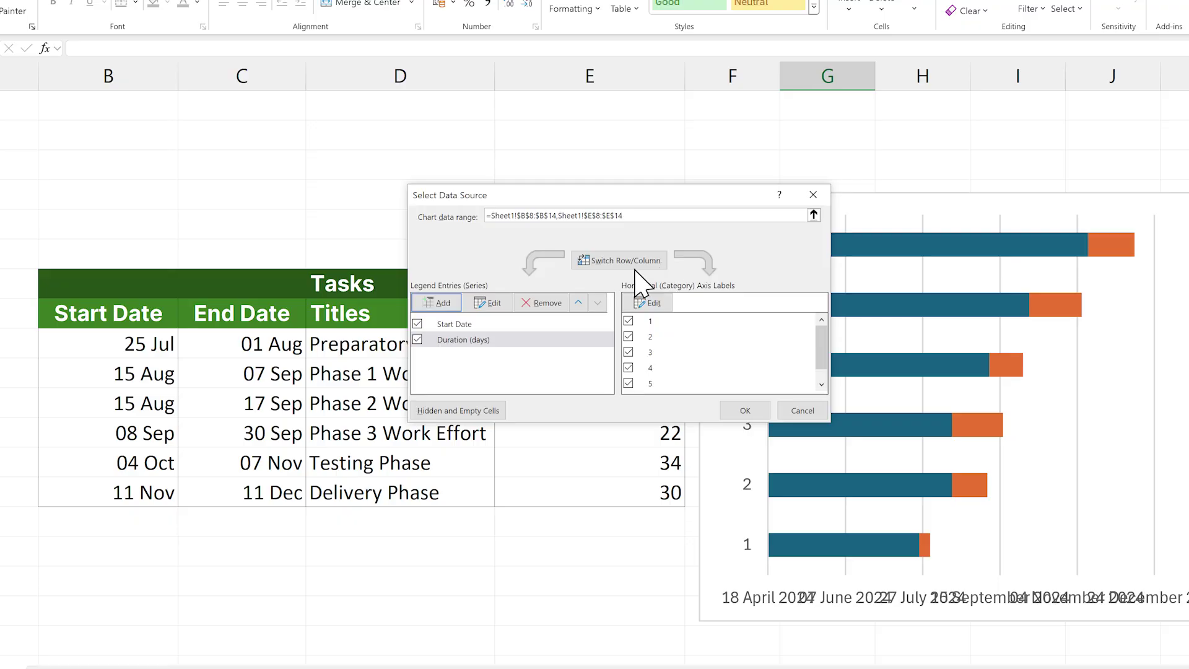
Step: Use titles D9:D14, Preparatory Phase through Delivery Phase, as the category axis labels
{"action": "left_click", "coordinate": [473, 326]}
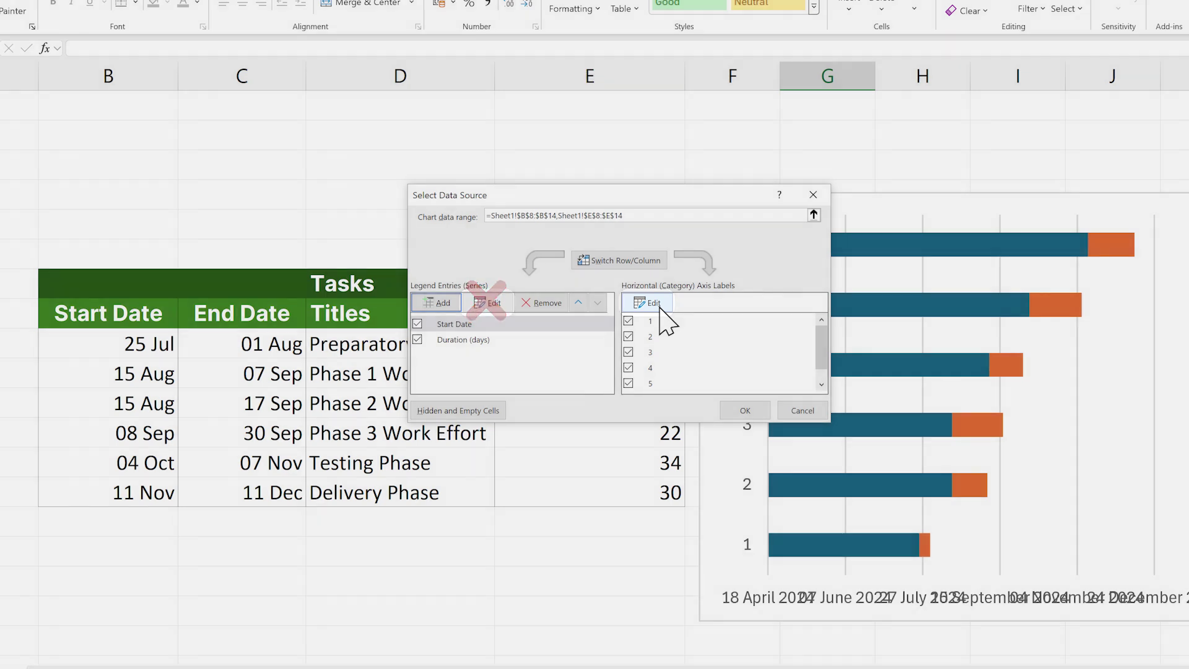
{"action": "left_click", "coordinate": [650, 303]}
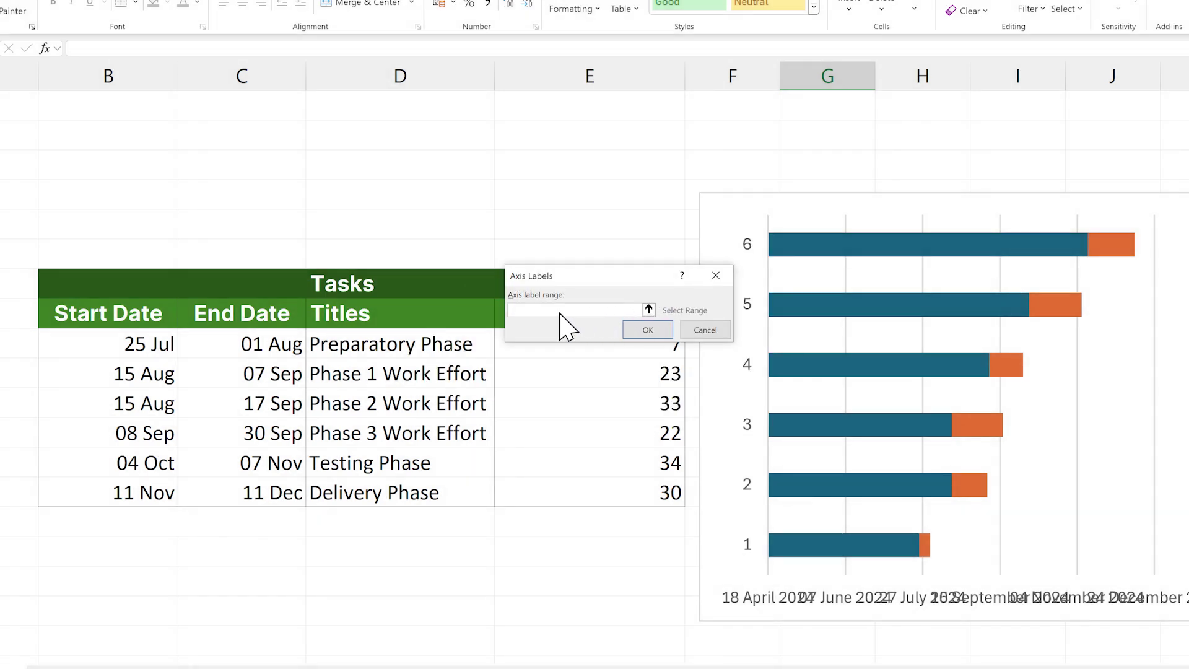
{"action": "left_click", "coordinate": [397, 344]}
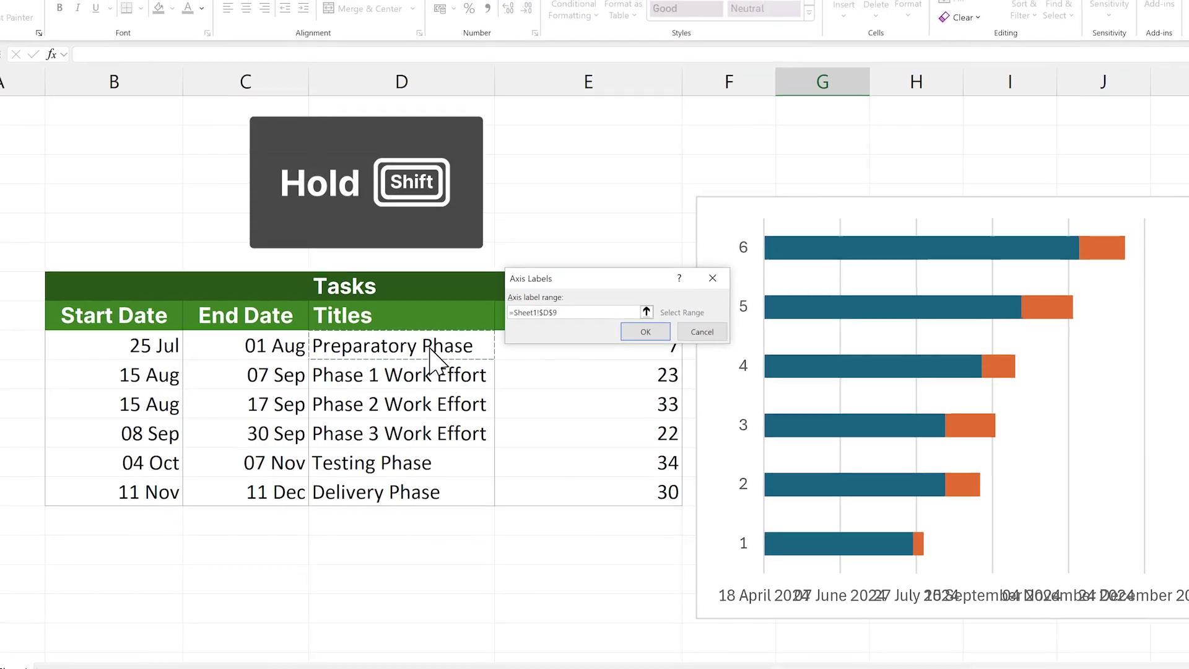
{"action": "left_click", "coordinate": [450, 502], "text": "shift"}
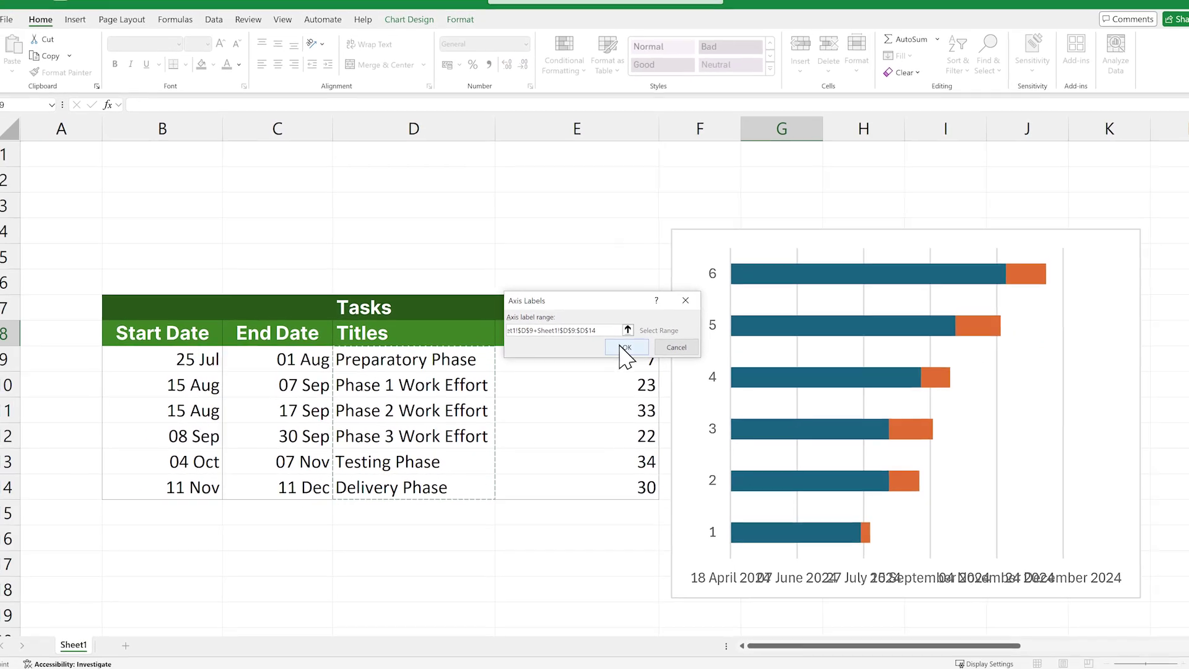
{"action": "left_click", "coordinate": [623, 355]}
{"action": "left_click", "coordinate": [704, 418]}
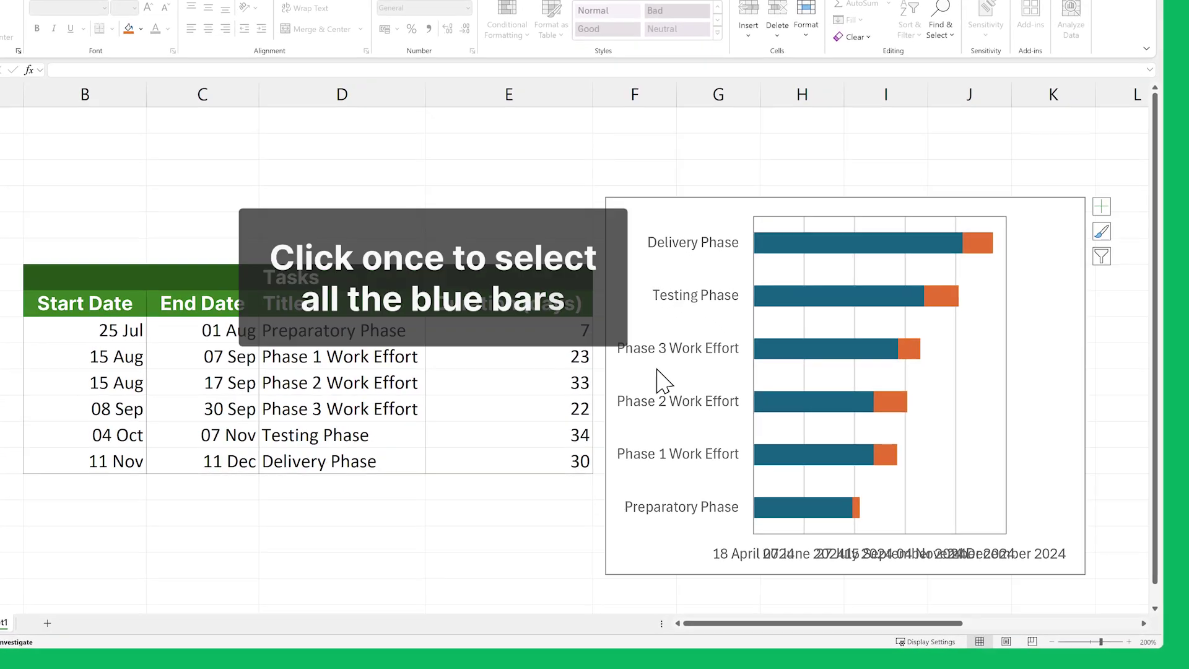
Step: Set the Start Date series to No fill and No line, hiding those bars
{"action": "left_click", "coordinate": [798, 268]}
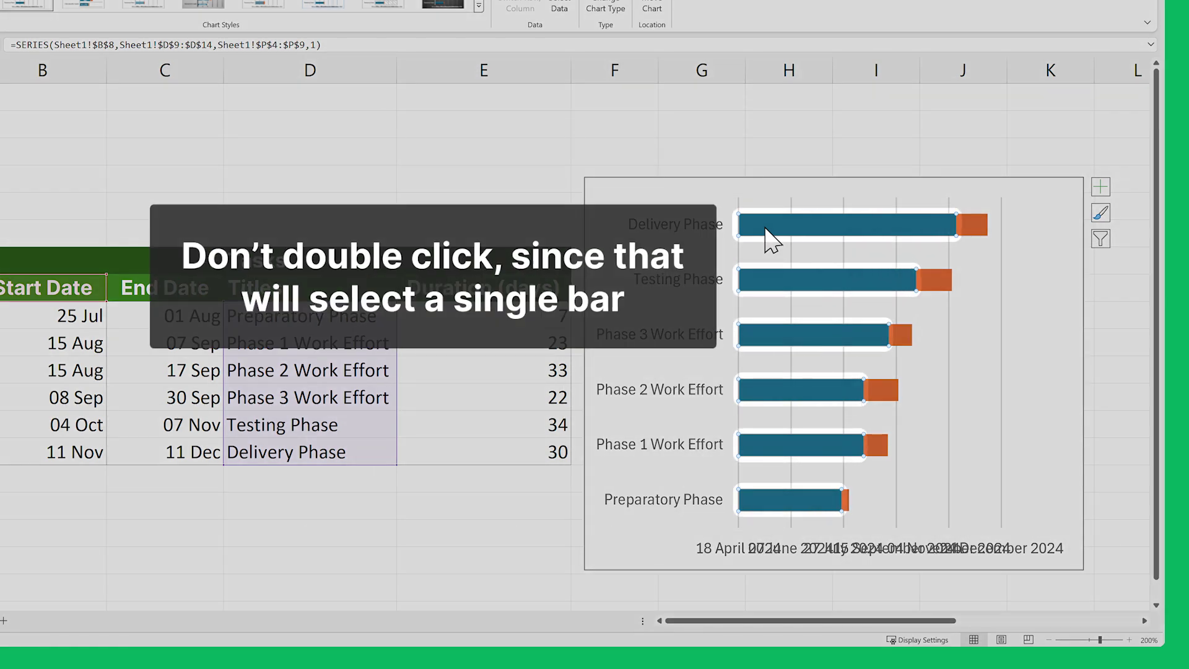
{"action": "left_click", "coordinate": [772, 239]}
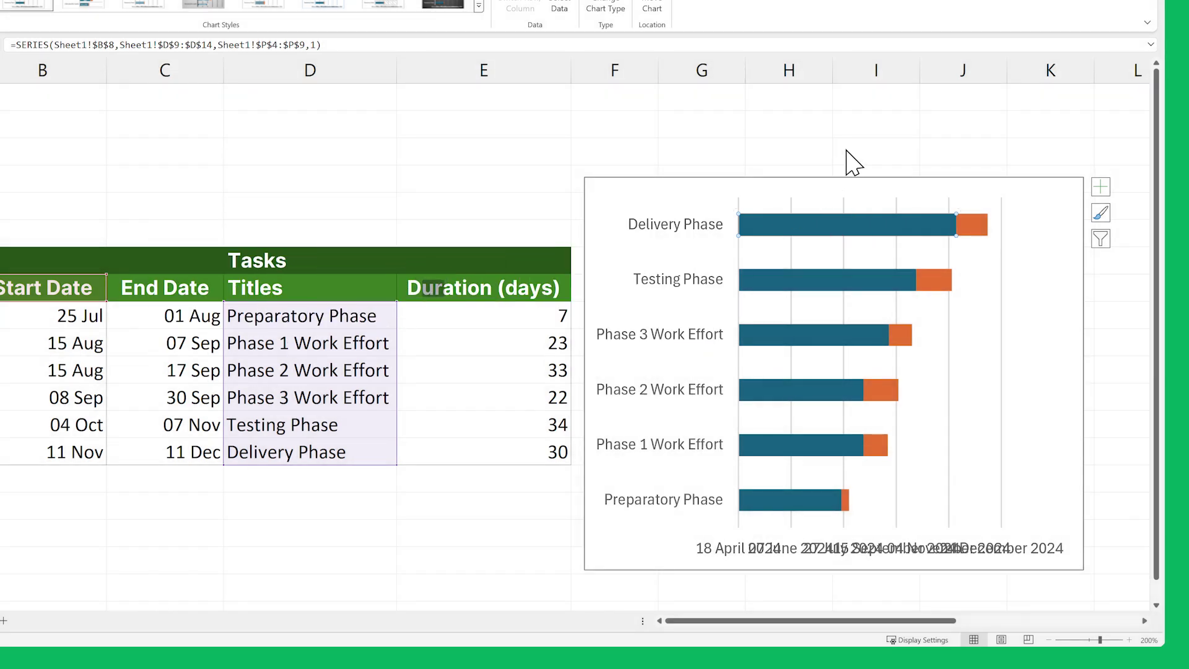
{"action": "left_click", "coordinate": [849, 159]}
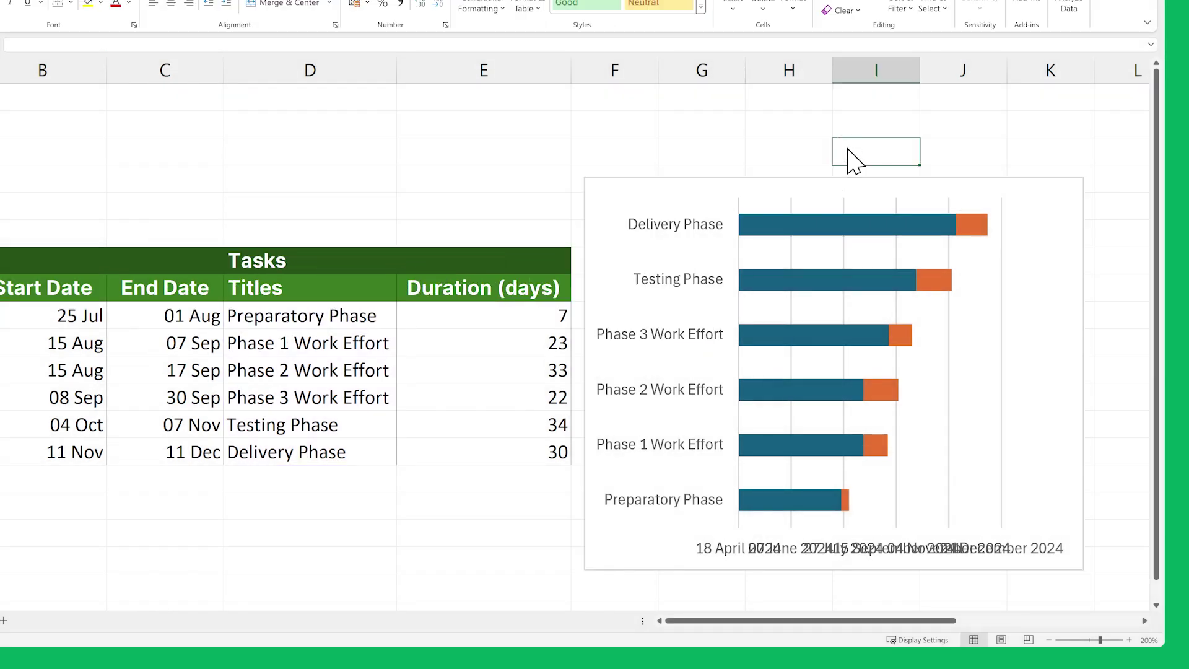
{"action": "left_click", "coordinate": [814, 223]}
{"action": "right_click", "coordinate": [814, 227]}
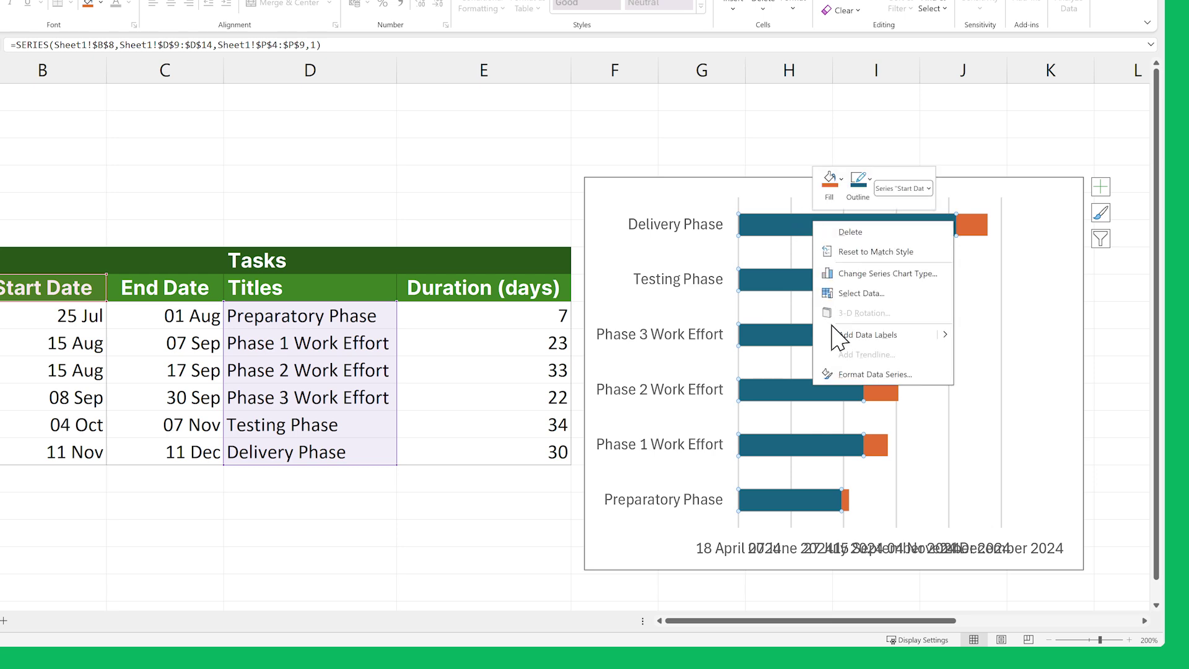
{"action": "left_click", "coordinate": [842, 375]}
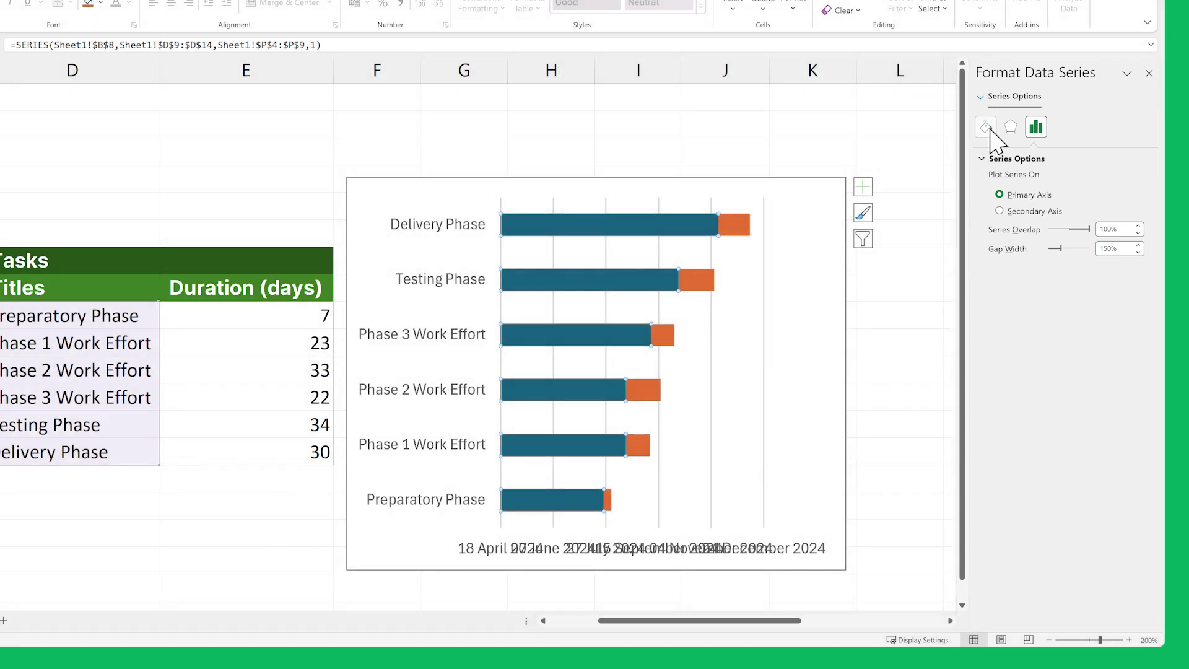
{"action": "left_click", "coordinate": [987, 128]}
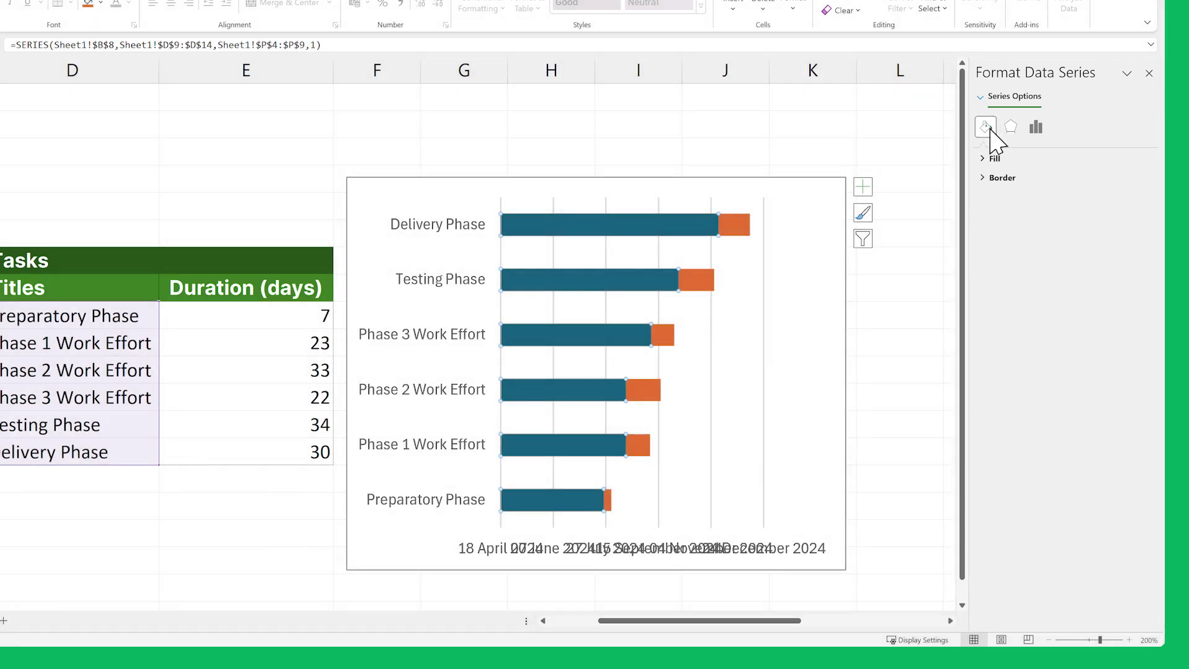
{"action": "left_click", "coordinate": [996, 160]}
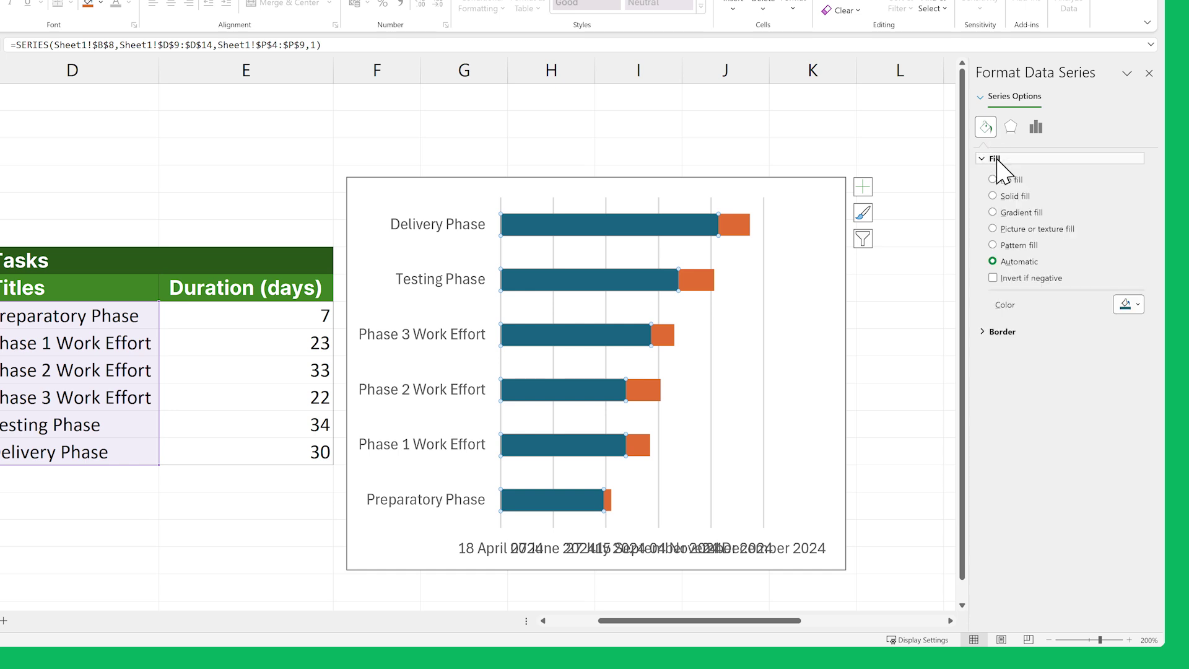
{"action": "left_click", "coordinate": [993, 180]}
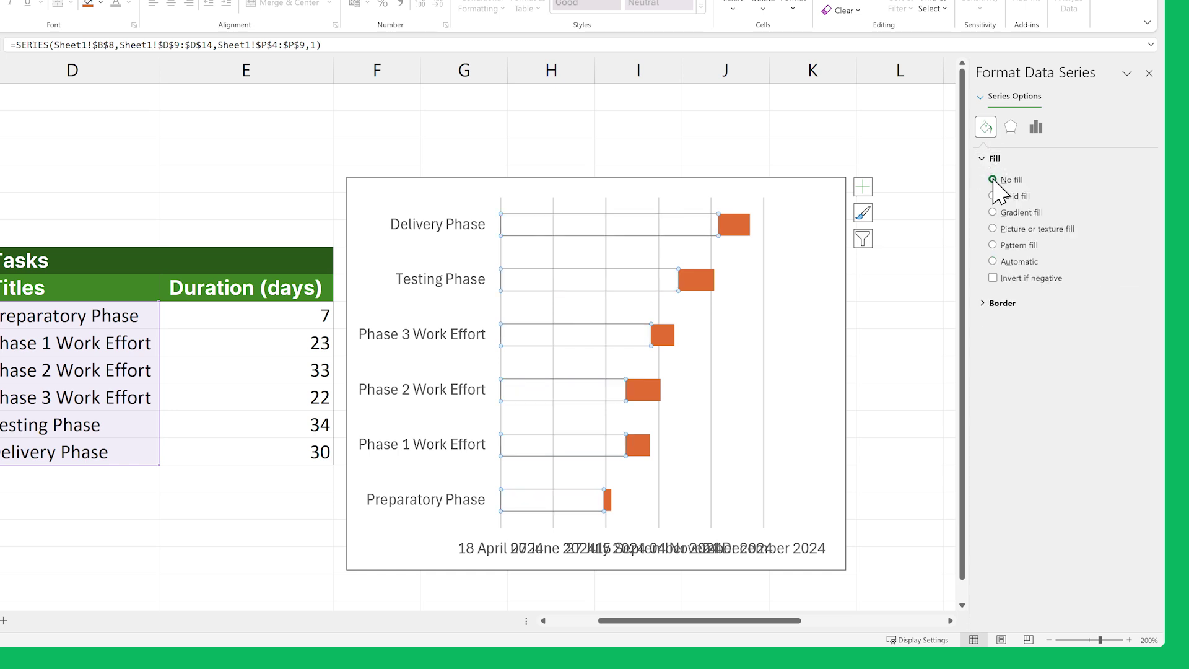
{"action": "left_click", "coordinate": [1007, 303]}
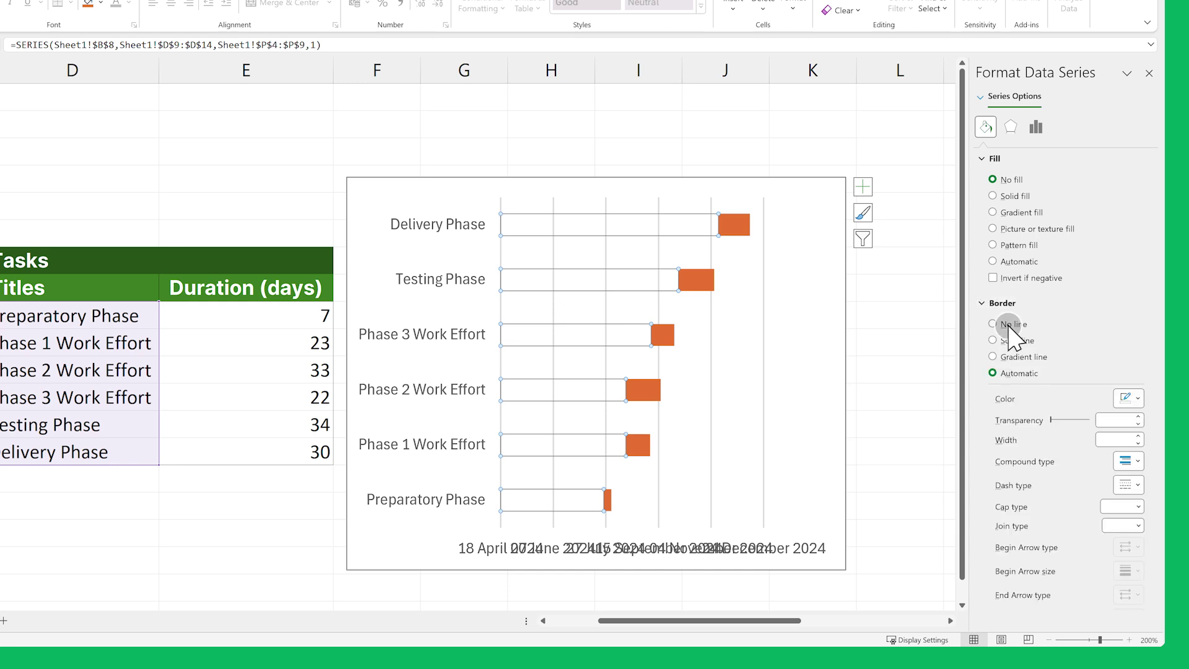
{"action": "left_click", "coordinate": [1010, 325]}
{"action": "left_click", "coordinate": [926, 321]}
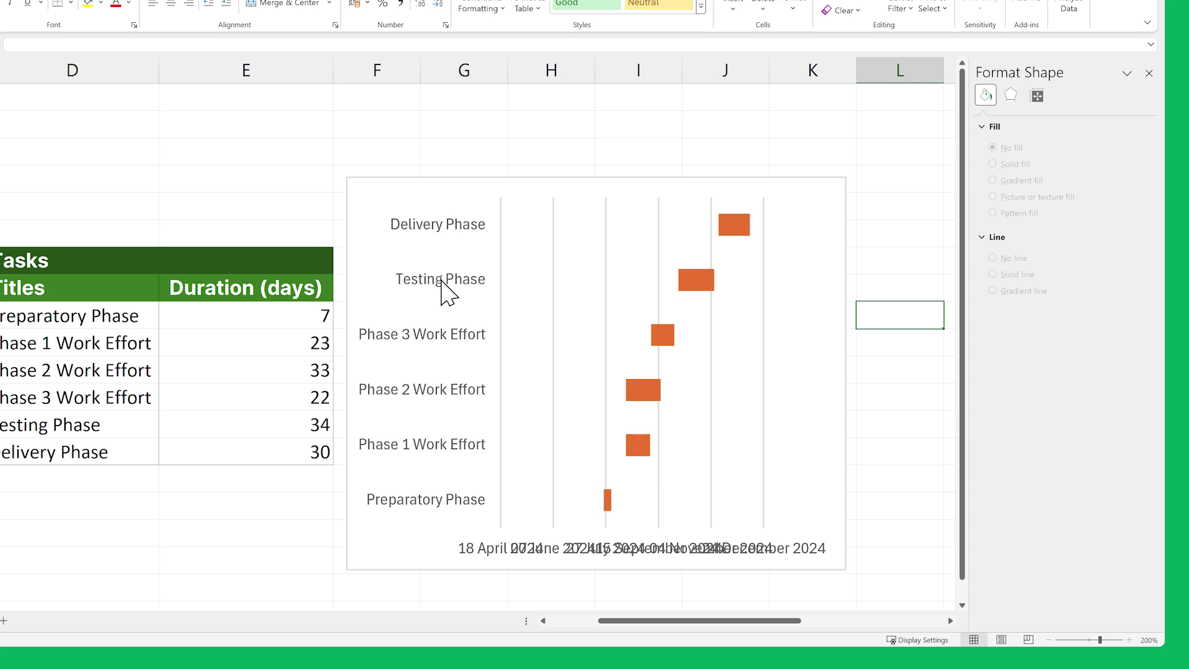
Step: Tick Categories in reverse order on the task axis, putting Preparatory Phase at the top
{"action": "left_click", "coordinate": [442, 283]}
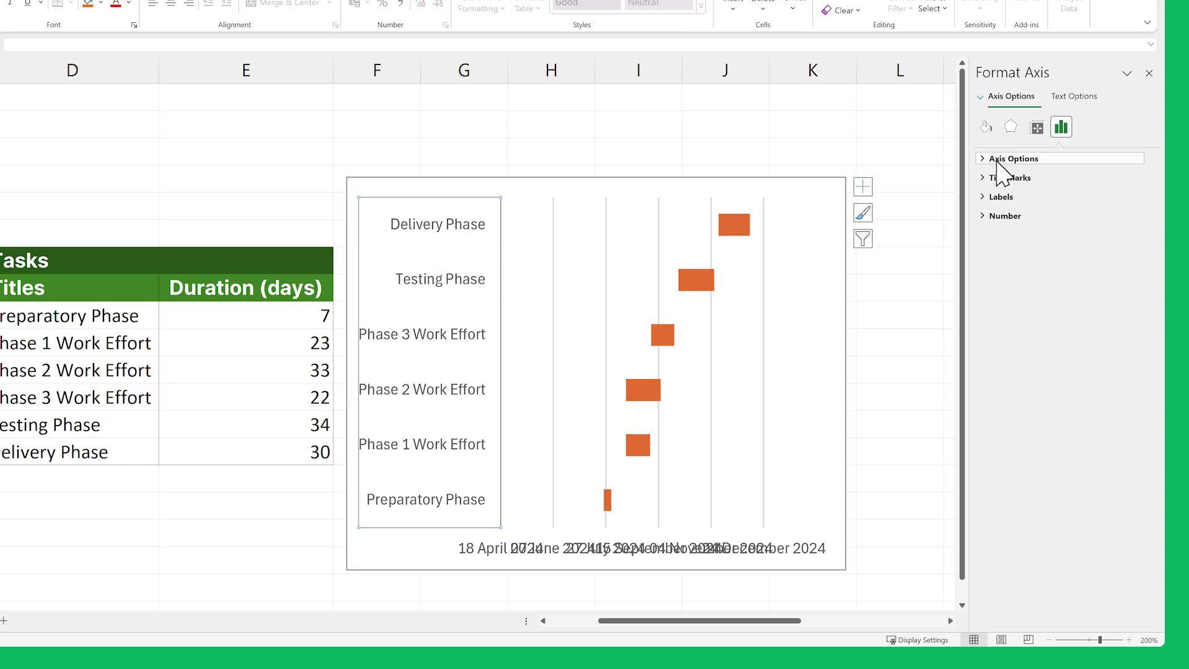
{"action": "left_click", "coordinate": [998, 161]}
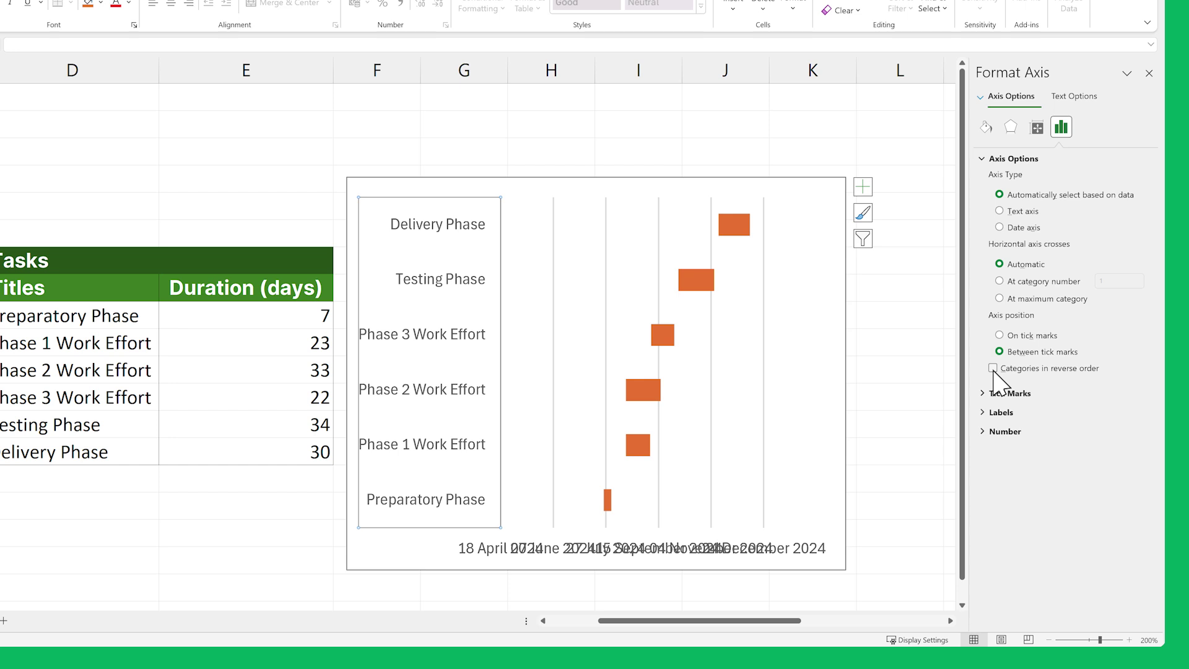
{"action": "left_click", "coordinate": [993, 368]}
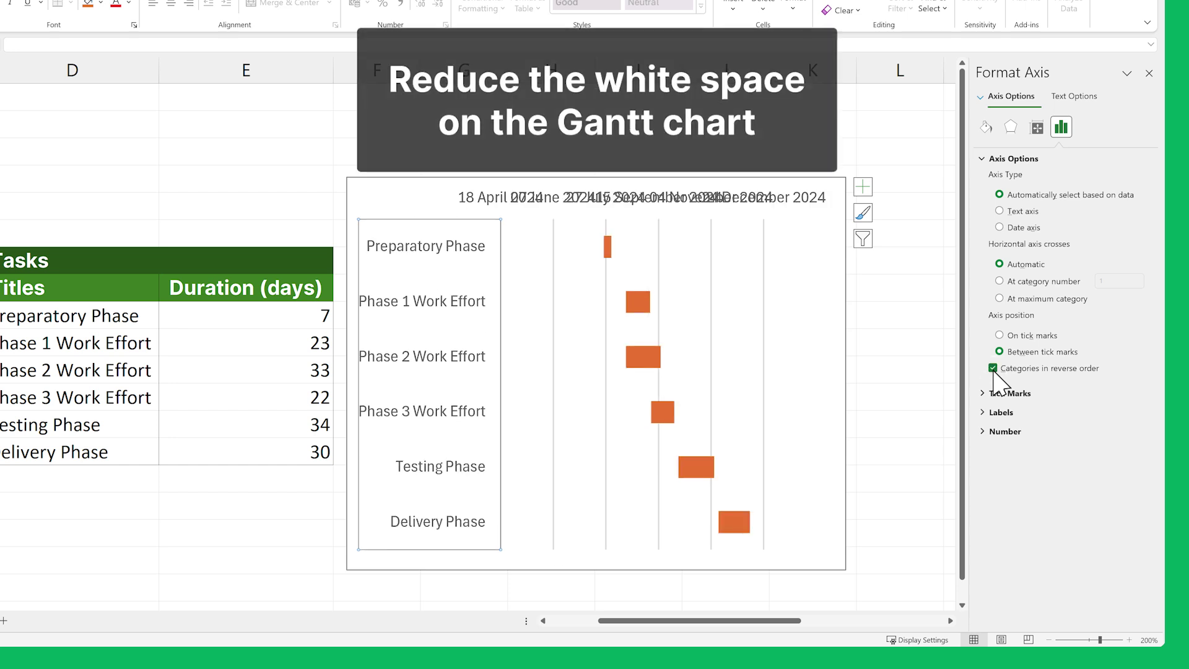
Step: Set the date axis minimum bound to 45490 and major unit to 76
{"action": "left_click", "coordinate": [764, 199]}
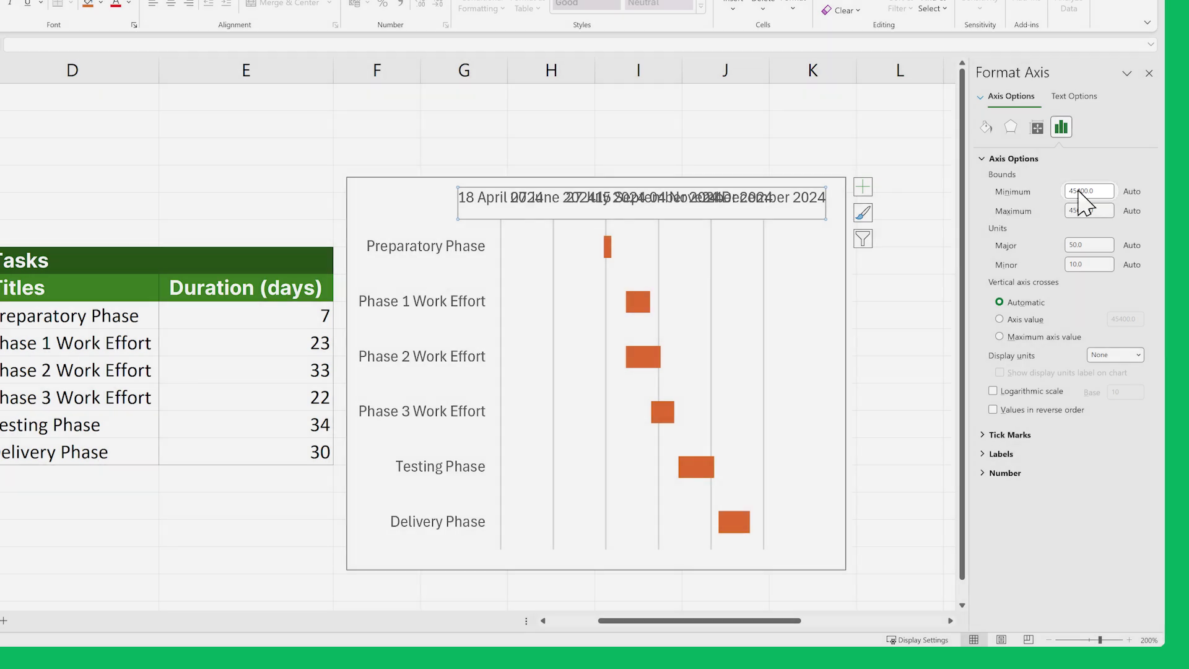
{"action": "left_click", "coordinate": [1098, 196]}
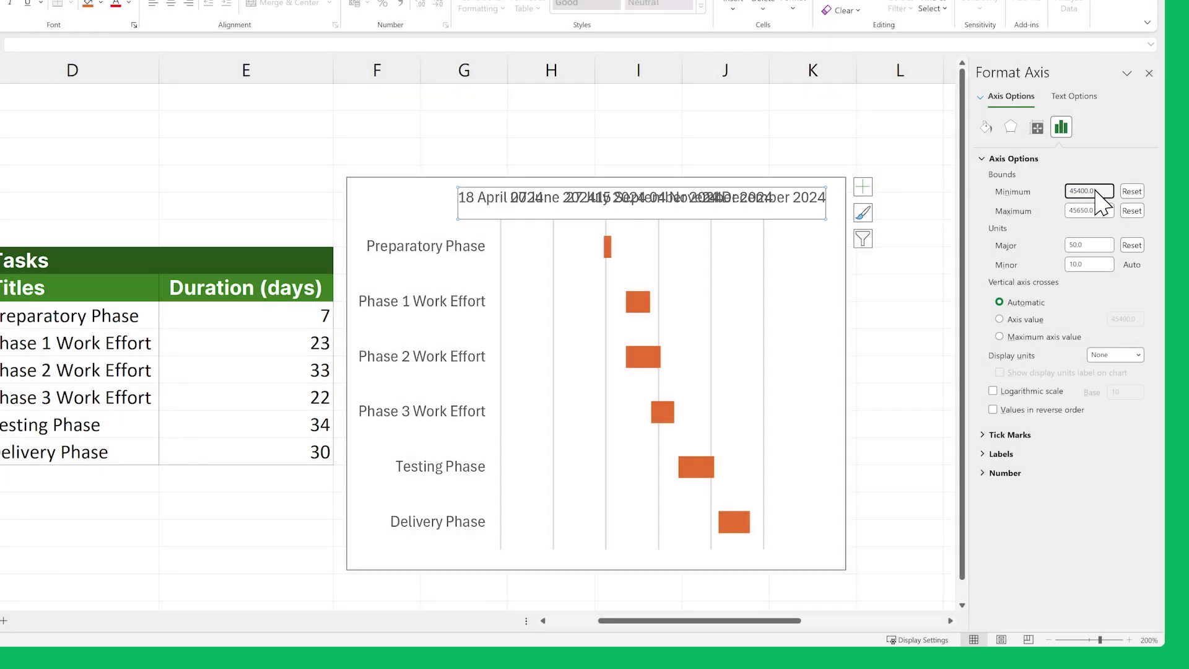
{"action": "type", "text": "45490"}
{"action": "key", "text": "Return"}
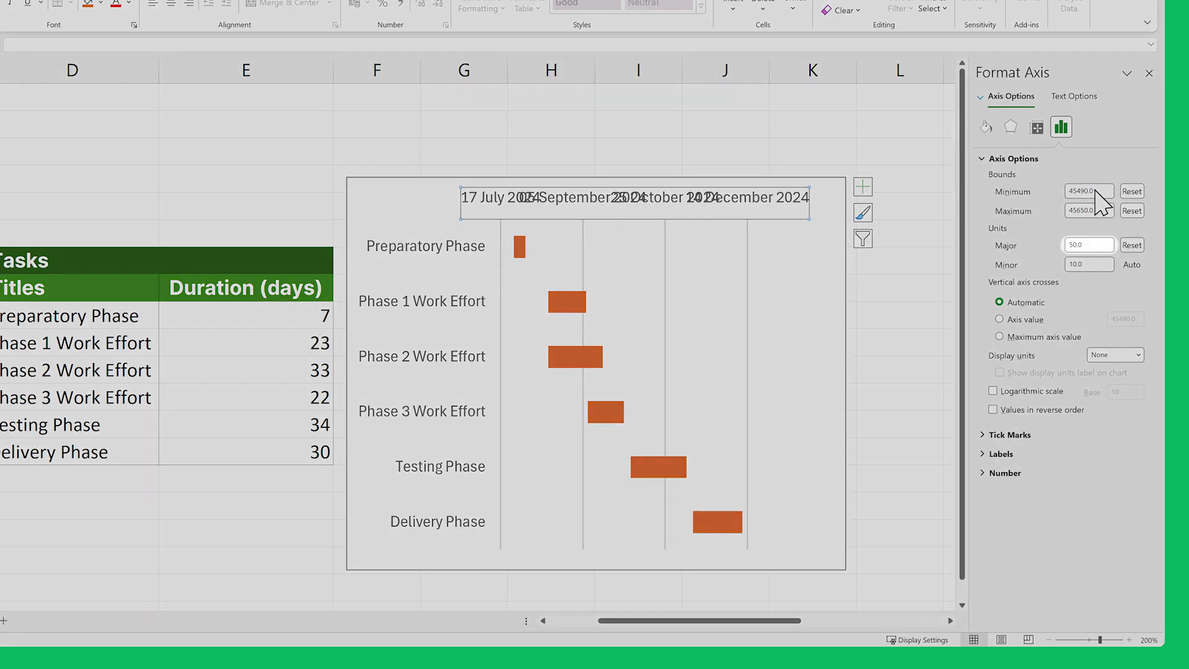
{"action": "left_click", "coordinate": [1096, 246]}
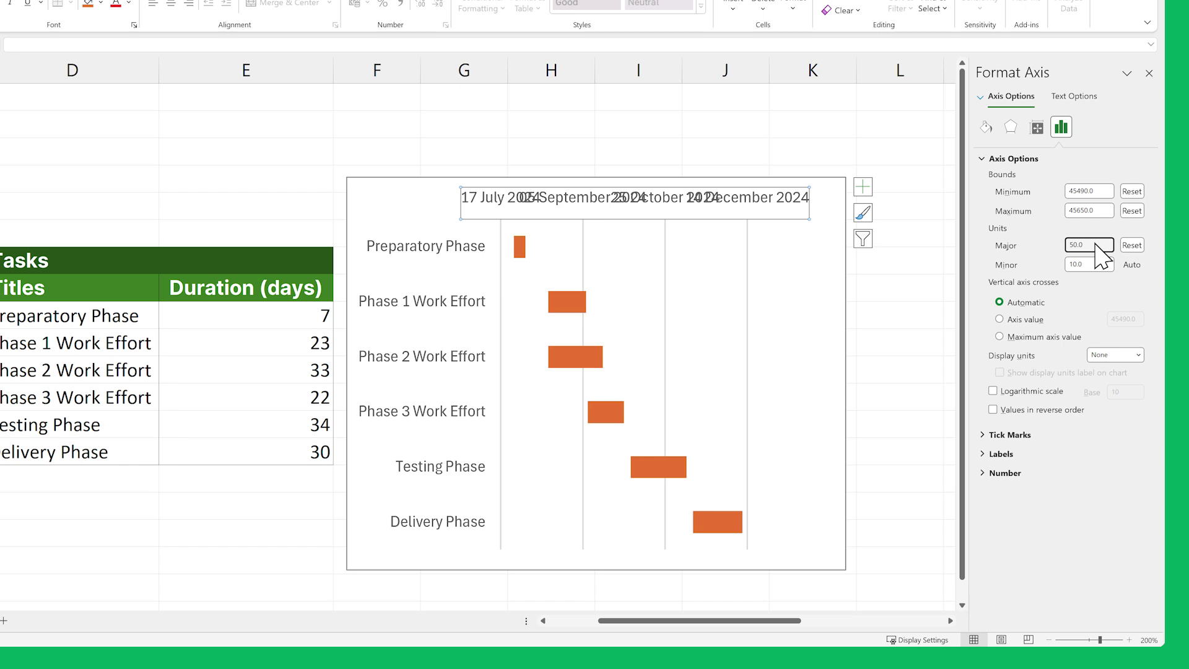
{"action": "type", "text": "76"}
{"action": "key", "text": "Return"}
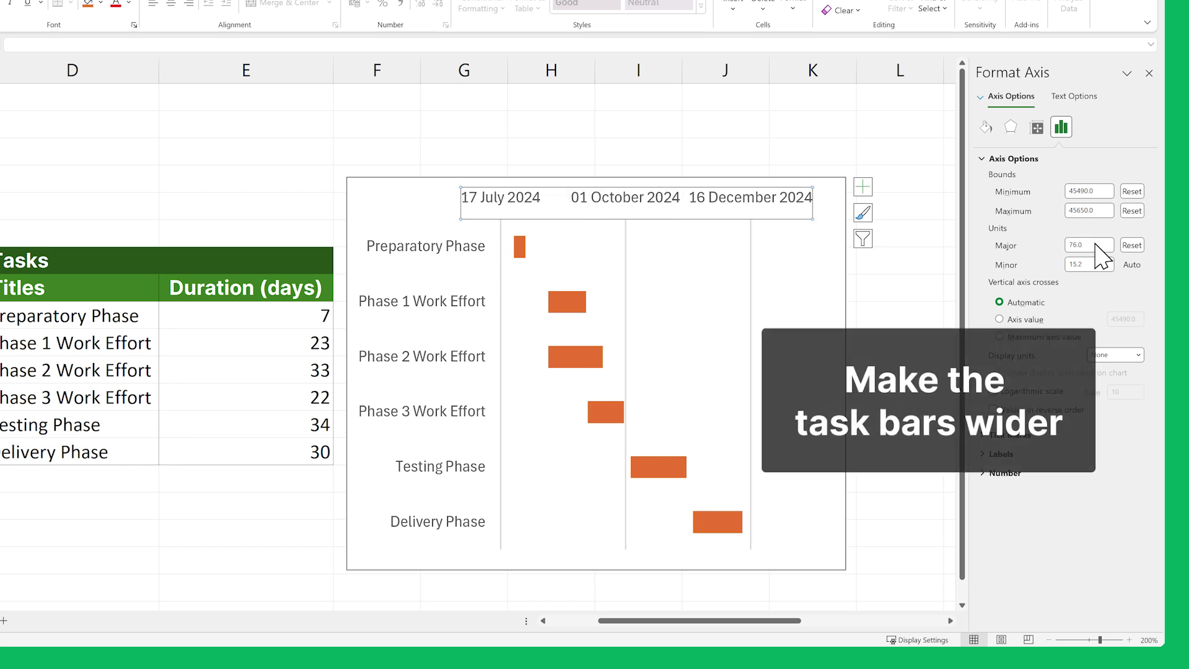
Step: Reduce the task bar series gap width to about 100% to thicken the bars
{"action": "left_click", "coordinate": [574, 304]}
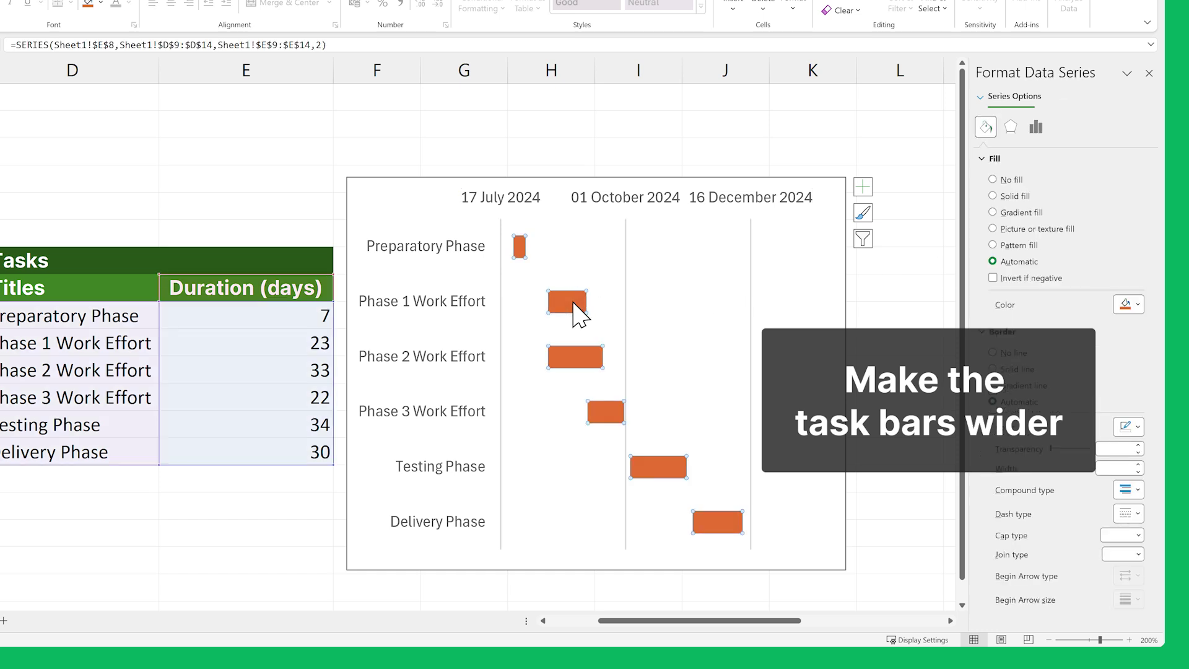
{"action": "left_click", "coordinate": [1037, 127]}
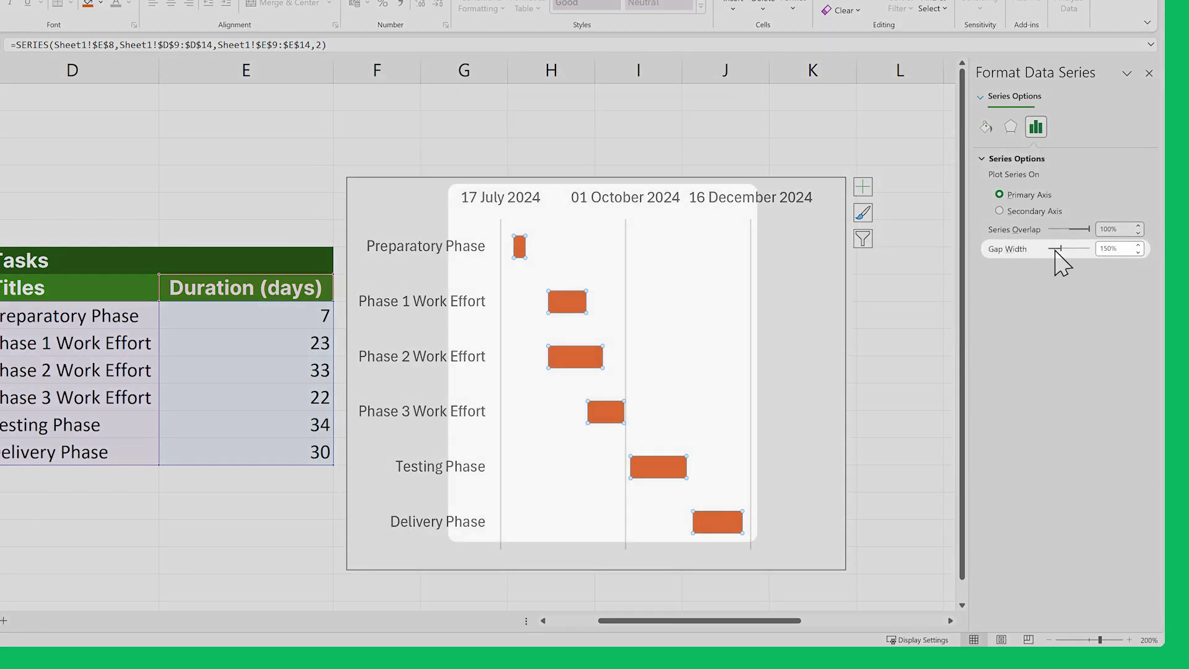
{"action": "left_click_drag", "start_coordinate": [1059, 248], "coordinate": [1055, 249]}
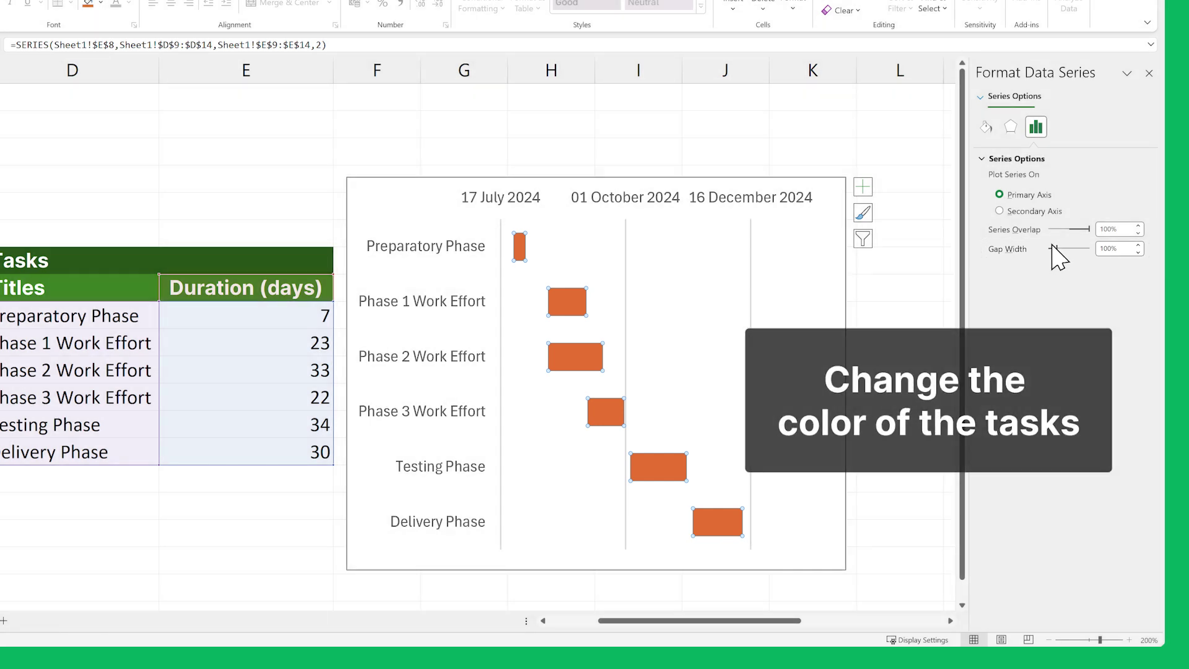
{"action": "left_click", "coordinate": [986, 127]}
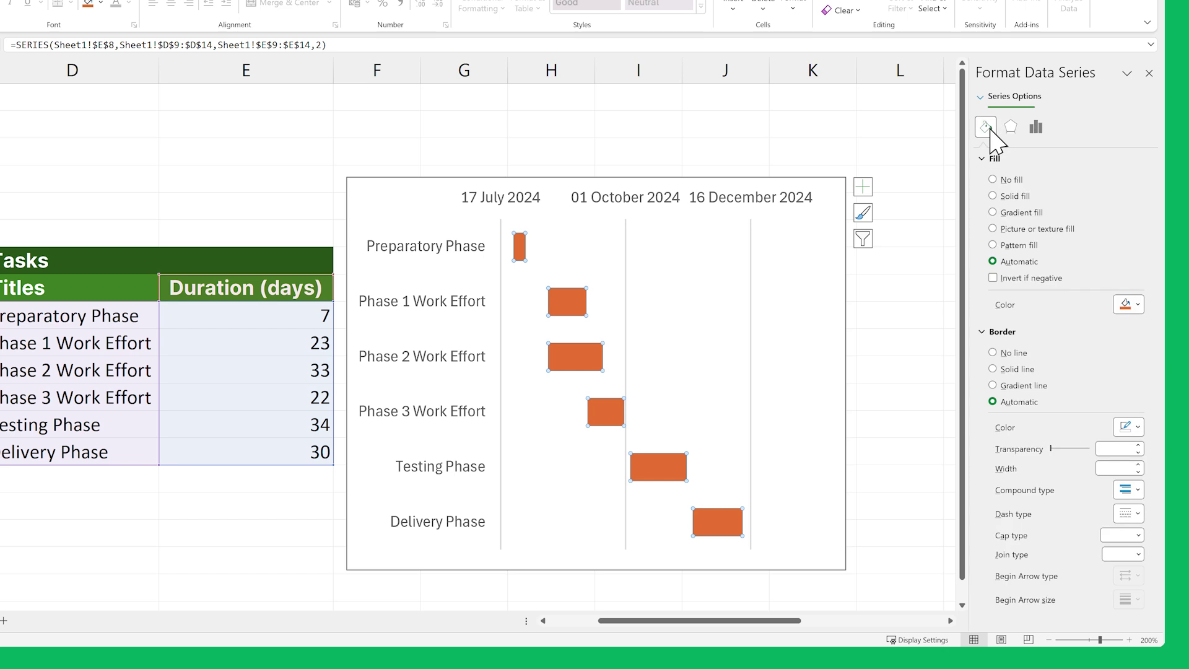
Step: Change the task bar fill colour from orange to solid blue
{"action": "left_click", "coordinate": [1127, 304]}
{"action": "left_click", "coordinate": [1086, 387]}
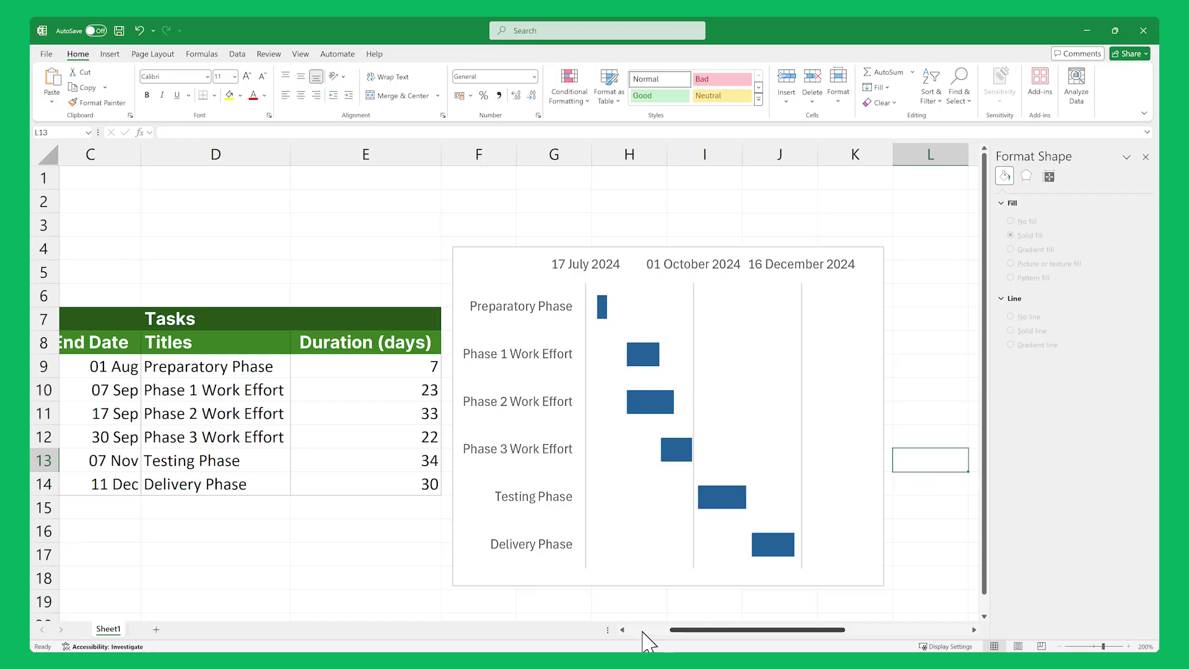
{"action": "left_click", "coordinate": [645, 630]}
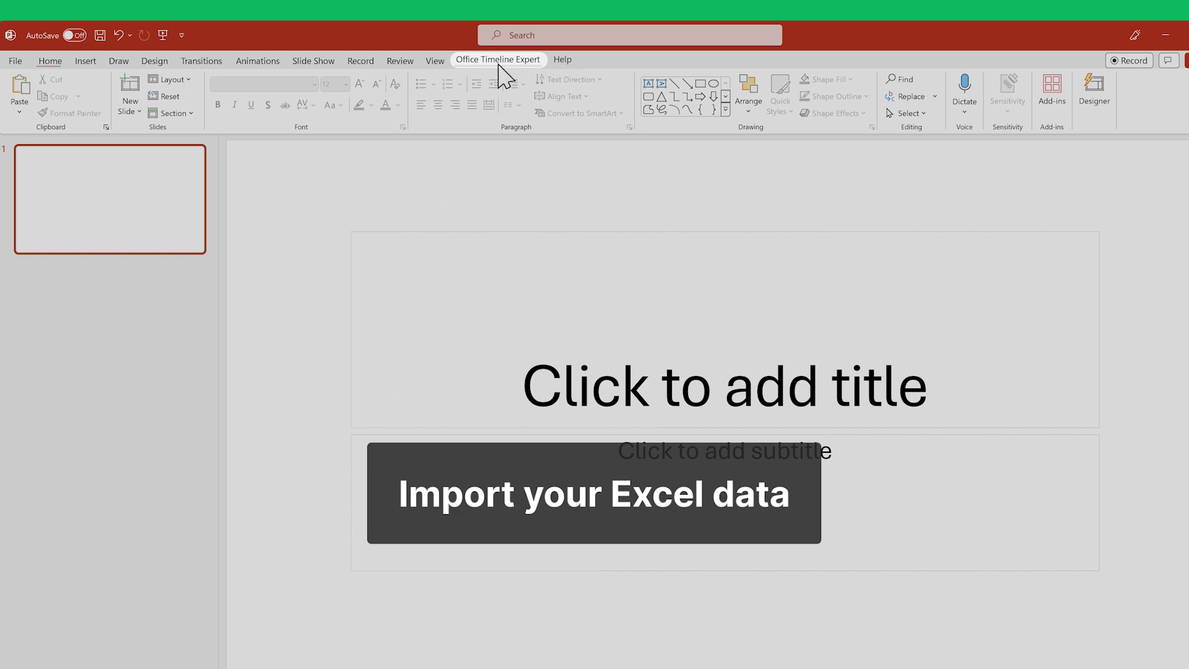
Step: Start an Office Timeline import from Microsoft Excel using Excel Gantt Chart data.xlsx
{"action": "left_click", "coordinate": [499, 62]}
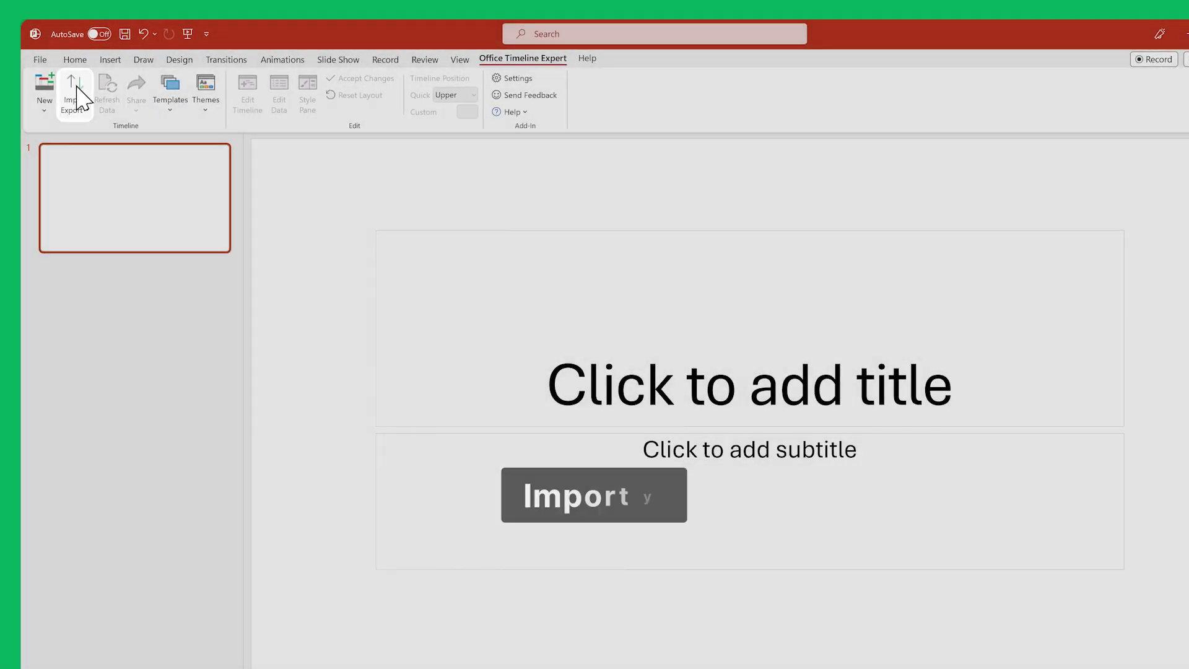
{"action": "left_click", "coordinate": [74, 93]}
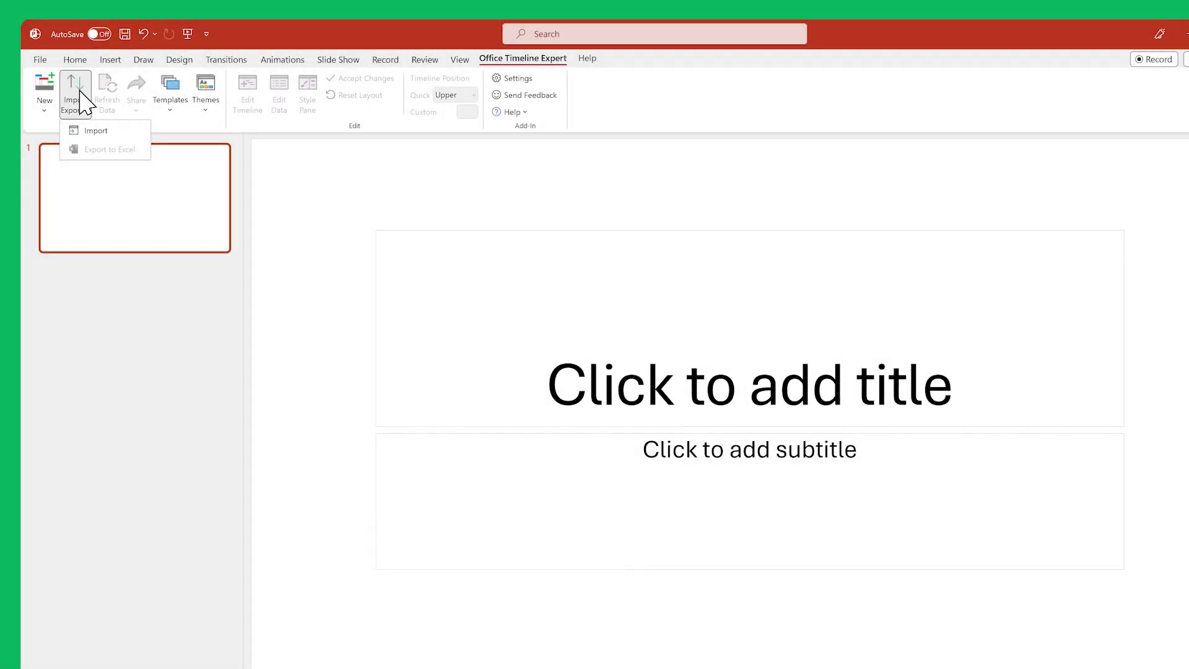
{"action": "left_click", "coordinate": [108, 132]}
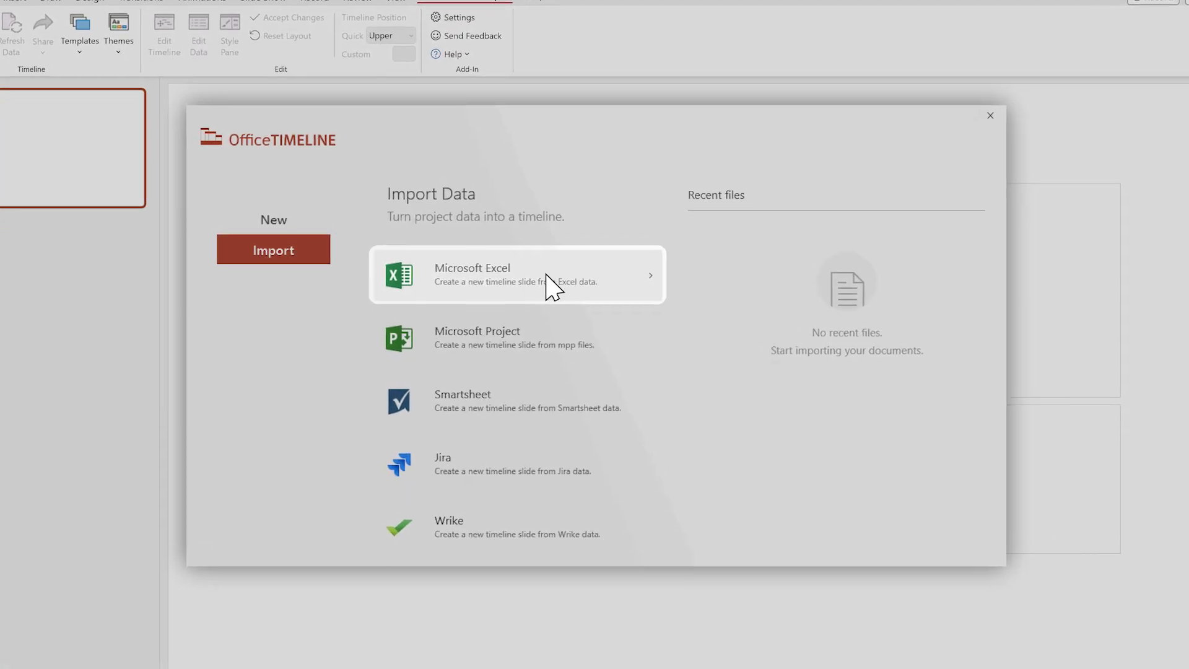
{"action": "left_click", "coordinate": [548, 287]}
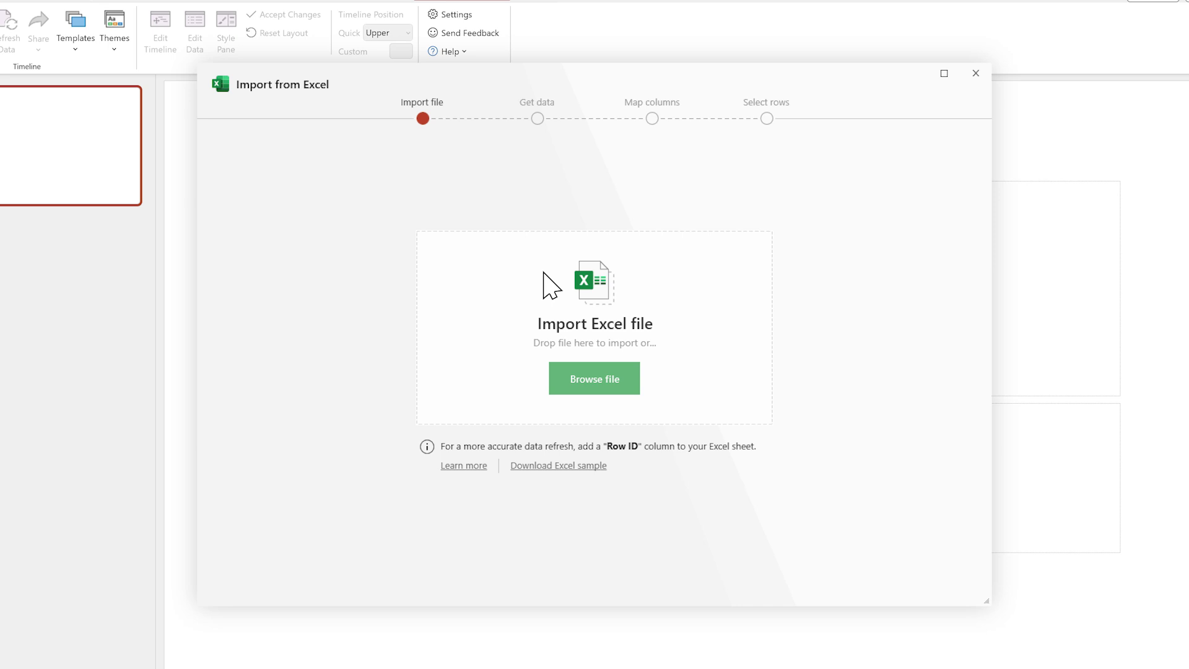
{"action": "left_click", "coordinate": [589, 380]}
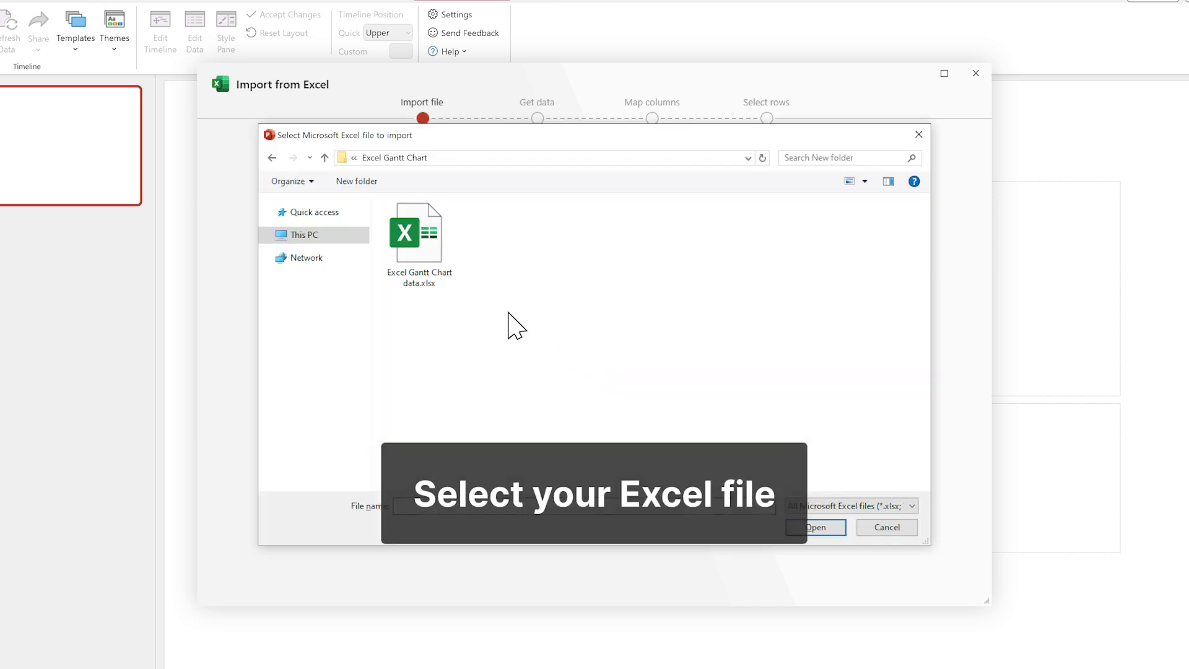
{"action": "double_click", "coordinate": [432, 263]}
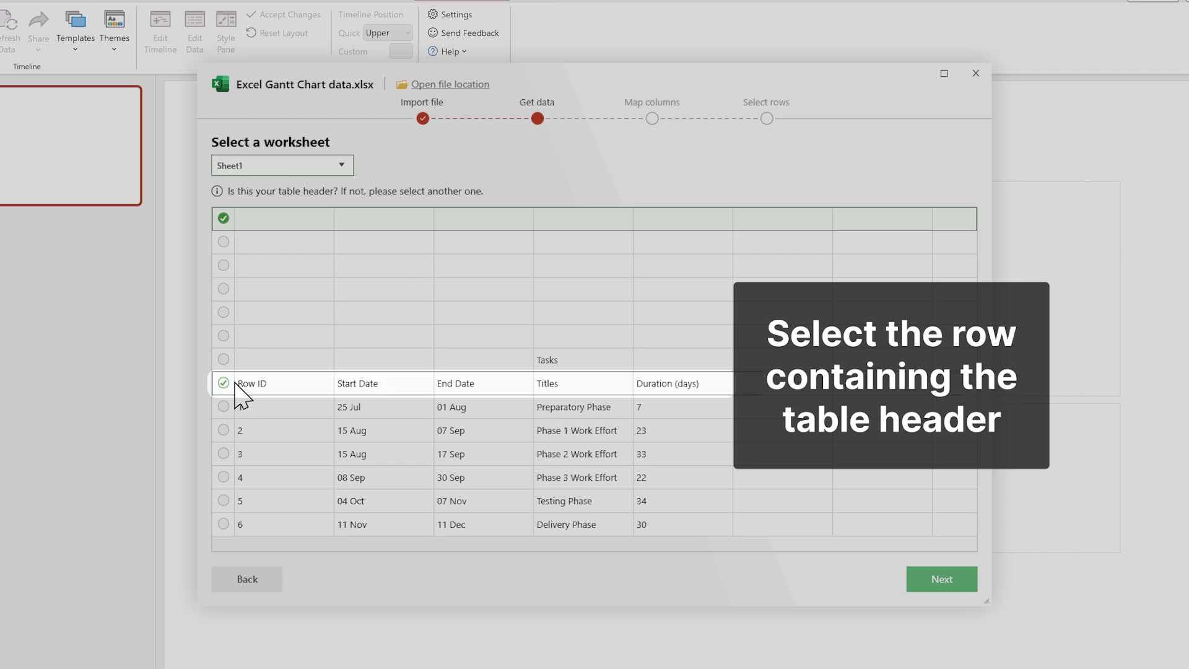
Step: Accept the header row and column mapping, then import all six task rows as a timeline
{"action": "left_click", "coordinate": [923, 581]}
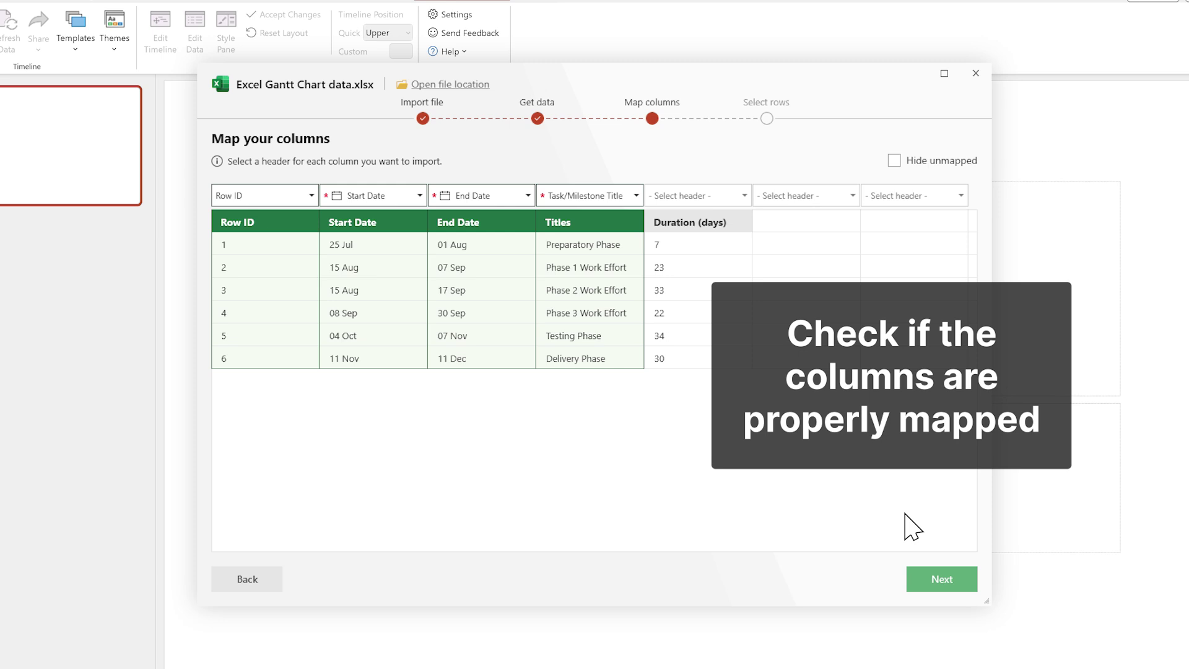
{"action": "left_click", "coordinate": [927, 582]}
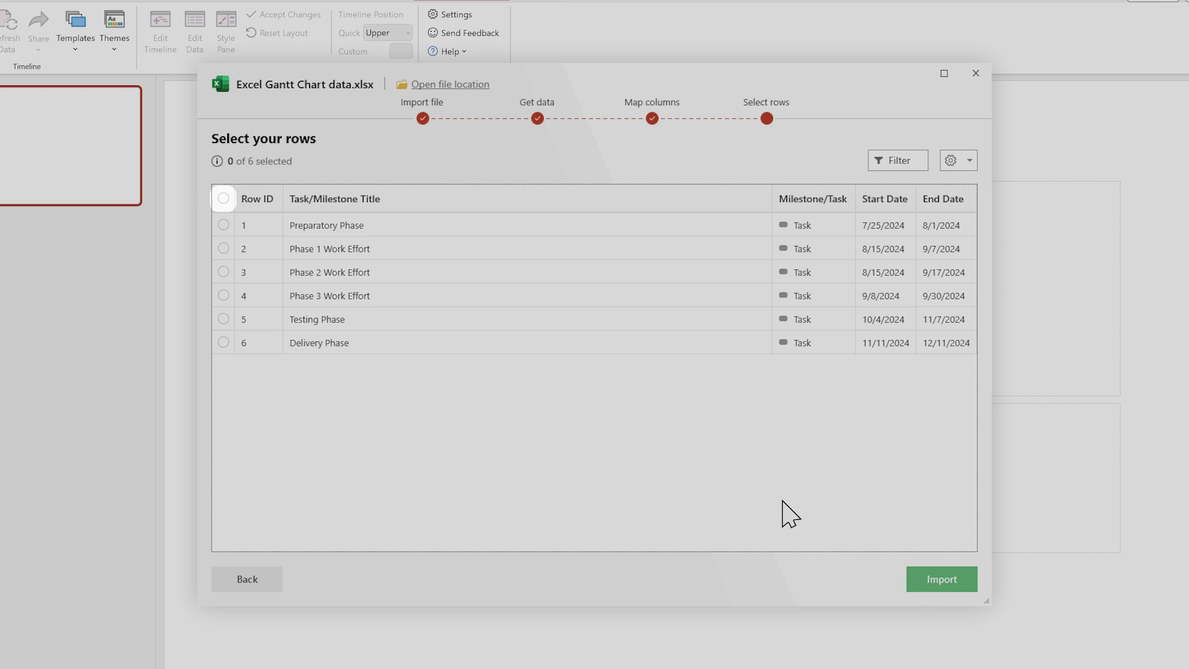
{"action": "left_click", "coordinate": [224, 199]}
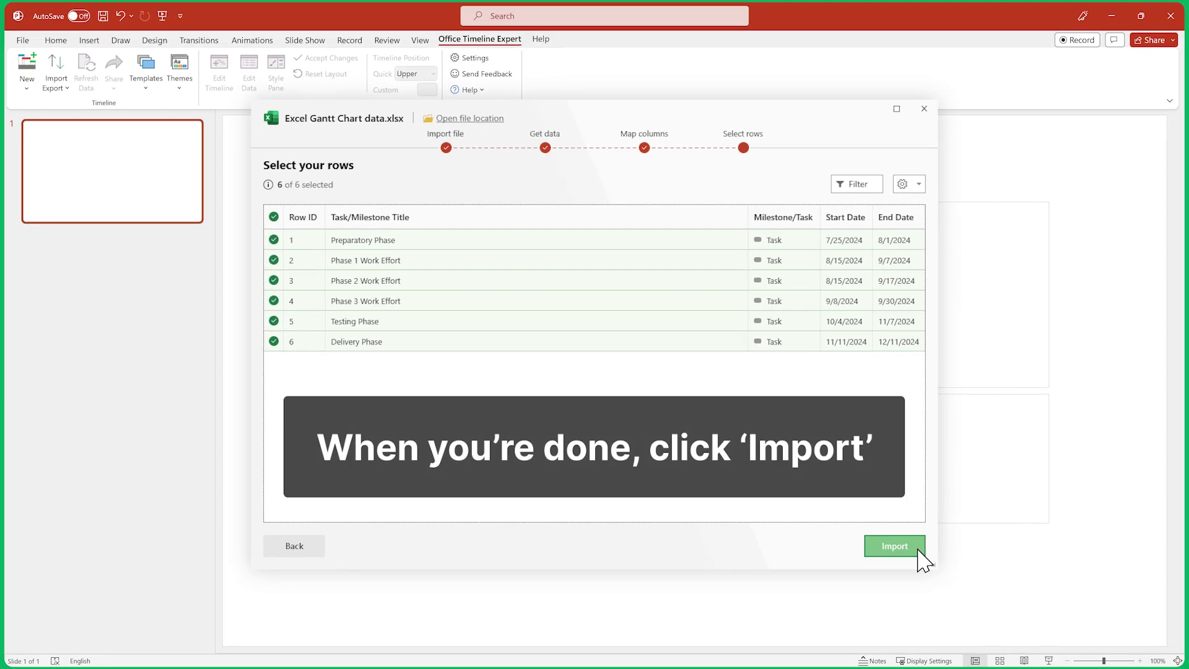
{"action": "left_click", "coordinate": [909, 549]}
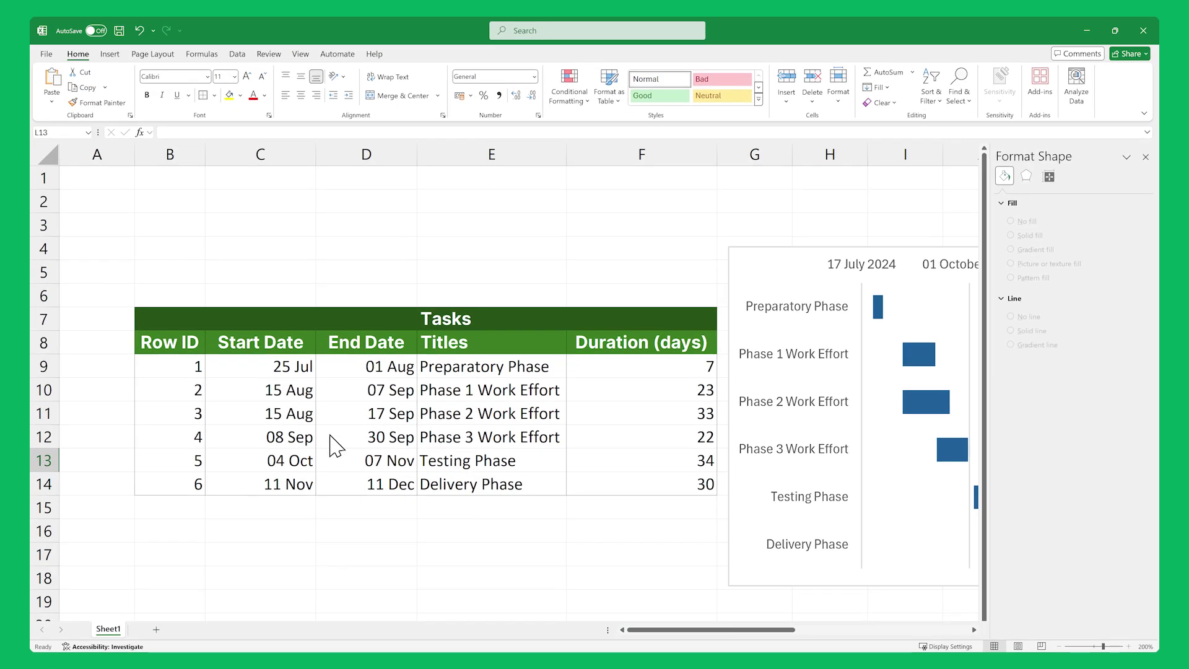
{"action": "left_click", "coordinate": [350, 372]}
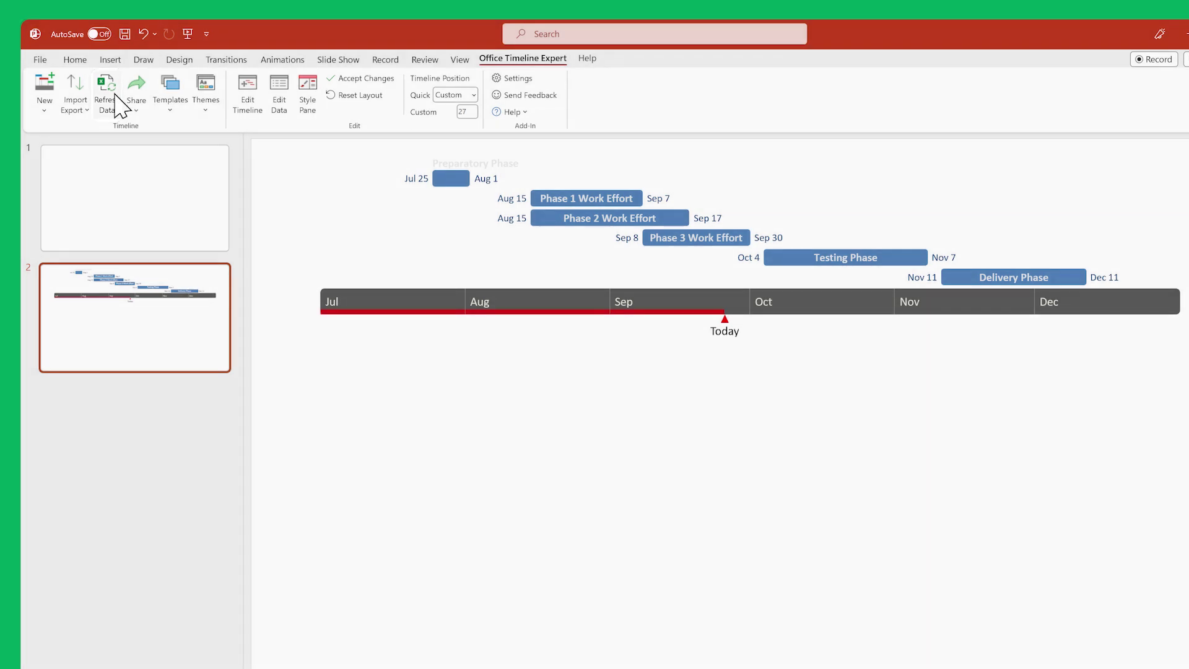
Step: Refresh the timeline with the updated Excel dates, then maximize the Timeline View editor
{"action": "left_click", "coordinate": [117, 105]}
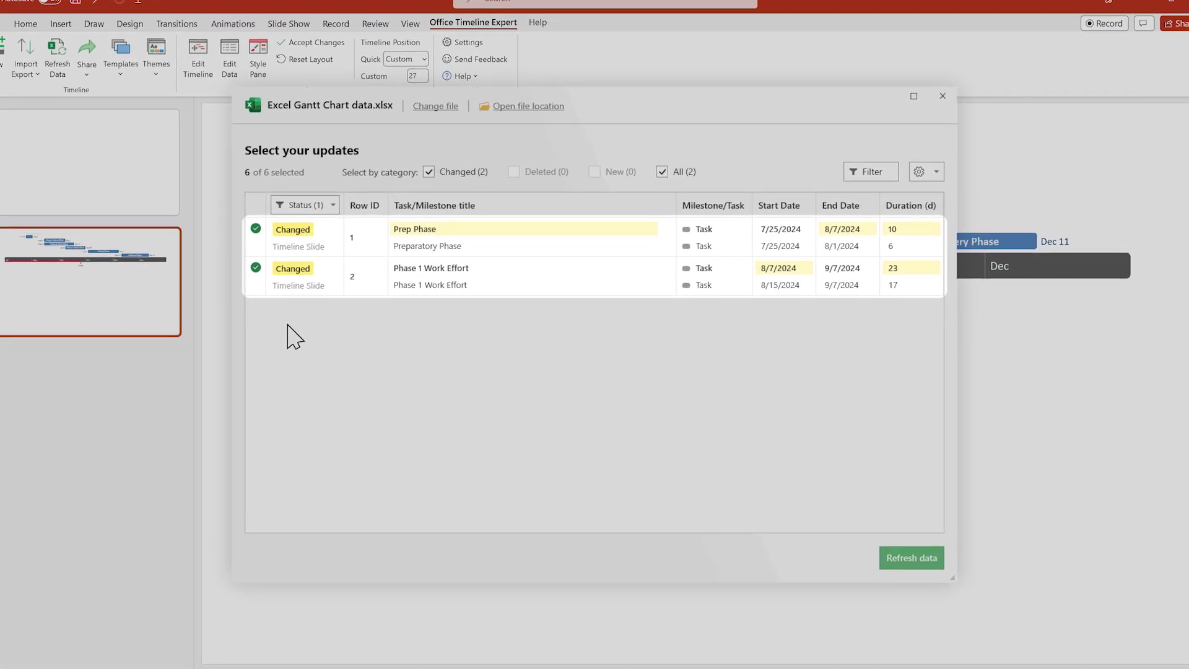
{"action": "left_click", "coordinate": [910, 559]}
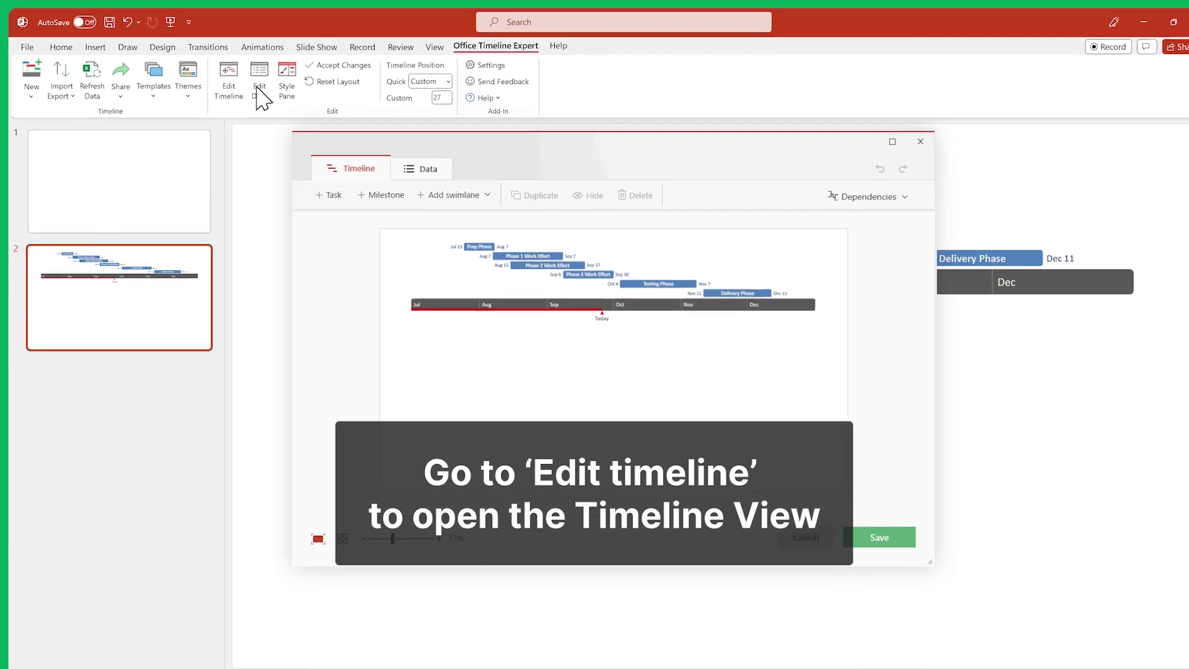
{"action": "left_click", "coordinate": [868, 132]}
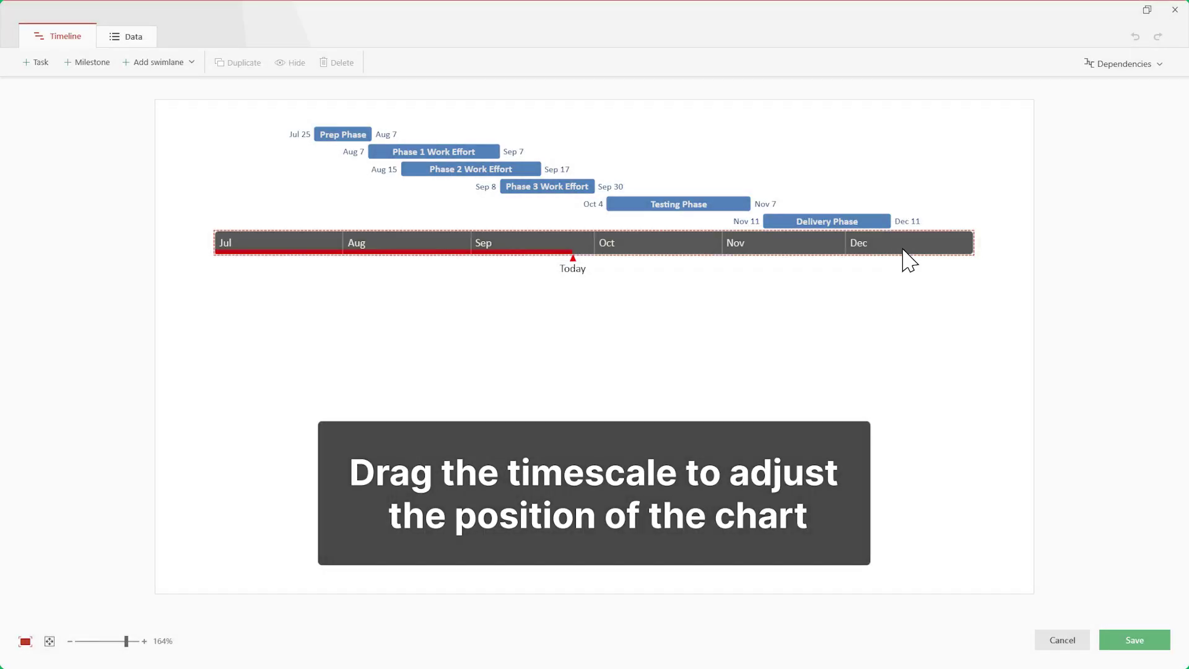
Step: Lower the timescale, add a 'Project Finished' milestone, and rename the second milestone
{"action": "left_click_drag", "start_coordinate": [902, 248], "coordinate": [902, 325]}
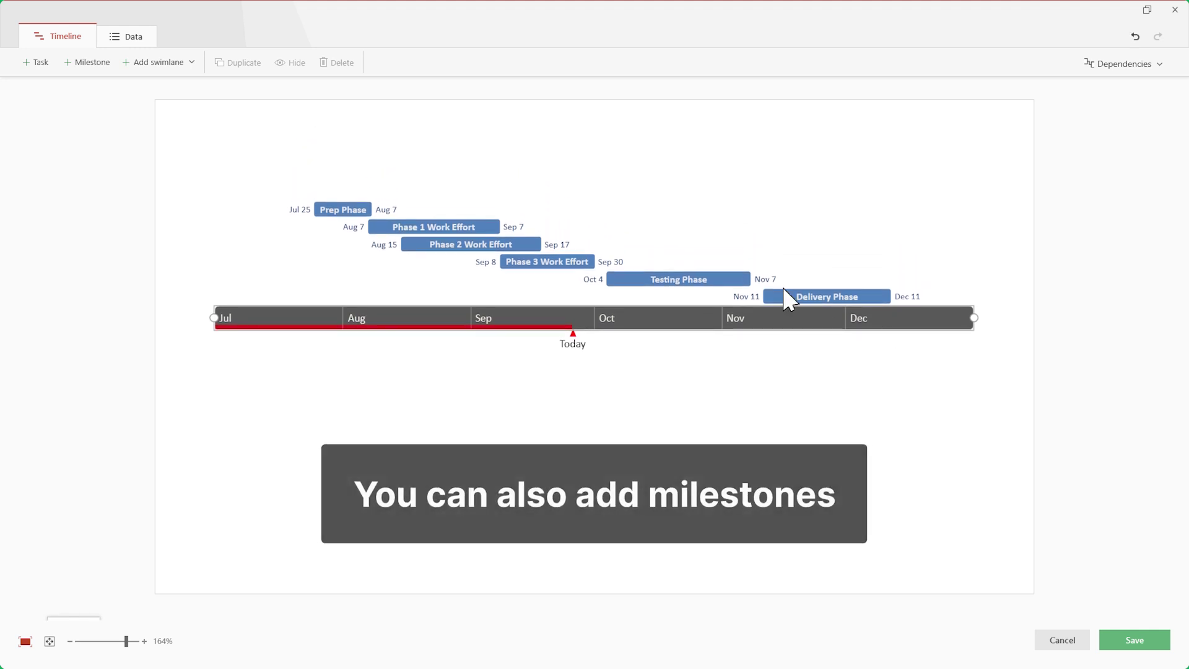
{"action": "left_click", "coordinate": [83, 65]}
{"action": "type", "text": "Project Fin"}
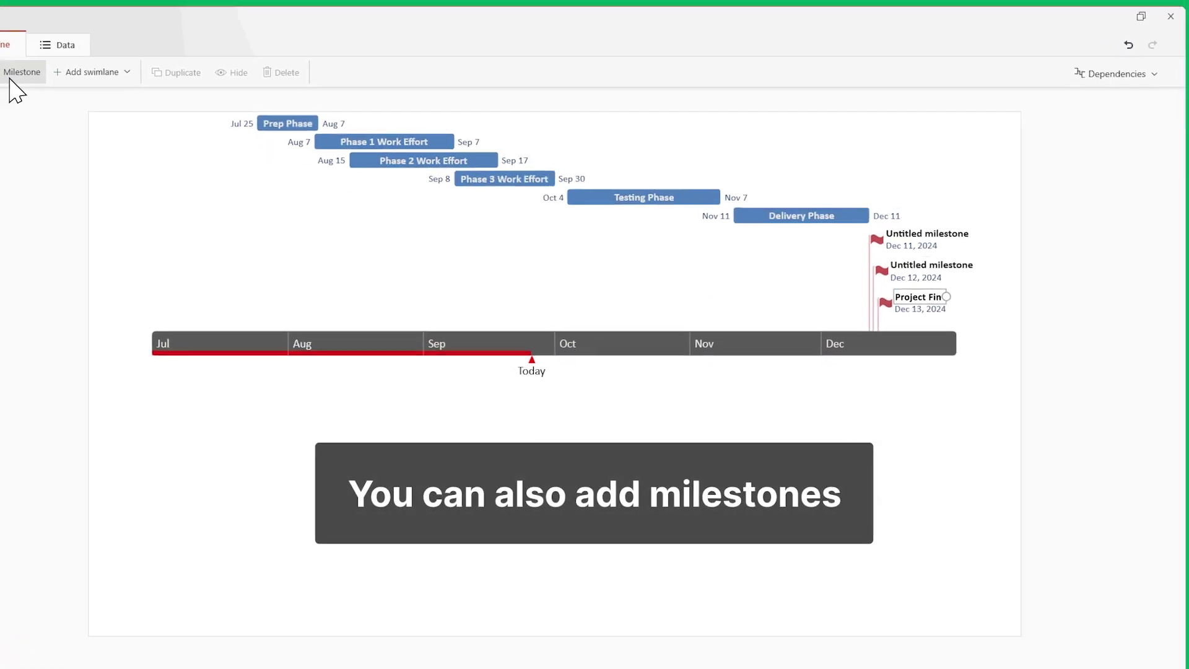
{"action": "type", "text": "ished"}
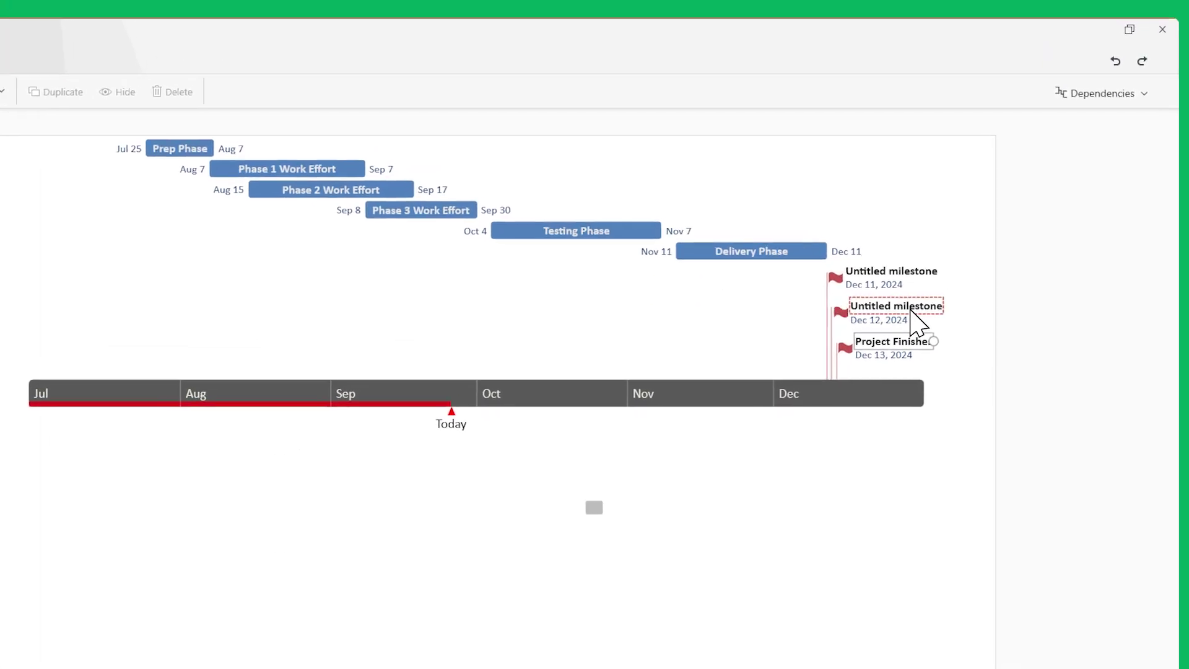
{"action": "left_click", "coordinate": [911, 308]}
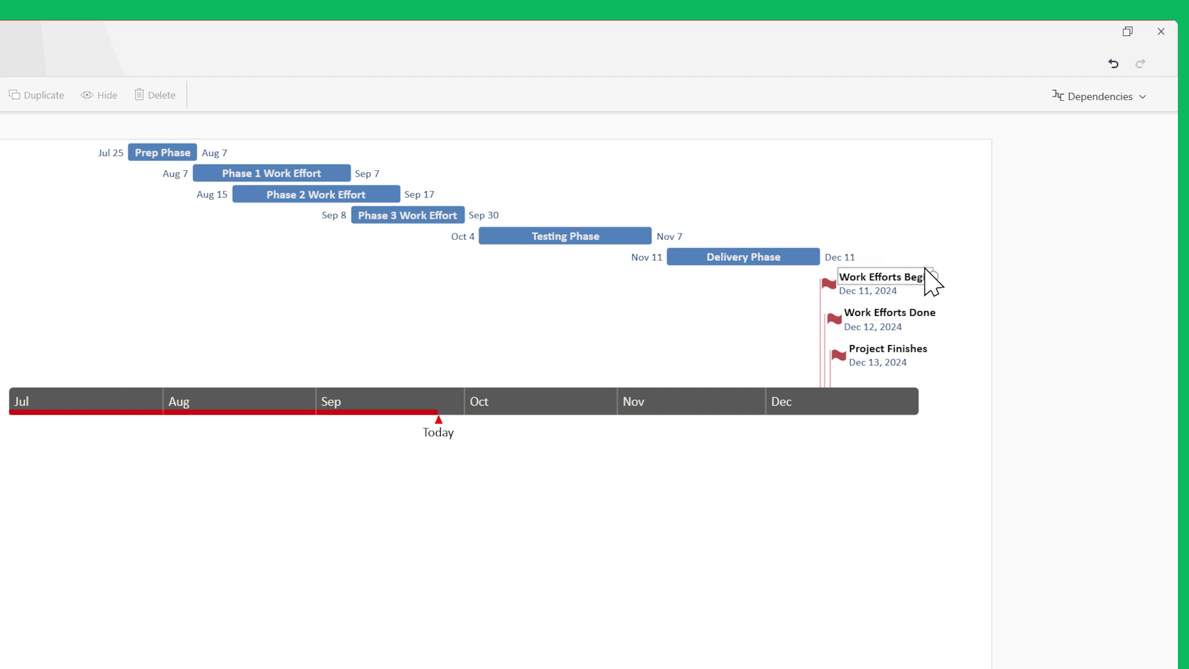
Step: Move Work Efforts Begin to Aug 7 and Work Efforts Done to Sep 30
{"action": "mouse_move", "coordinate": [926, 272]}
{"action": "left_mouse_down"}
{"action": "mouse_move", "coordinate": [631, 260]}
{"action": "mouse_move", "coordinate": [306, 269]}
{"action": "left_mouse_up"}
{"action": "left_click_drag", "start_coordinate": [861, 291], "coordinate": [693, 303]}
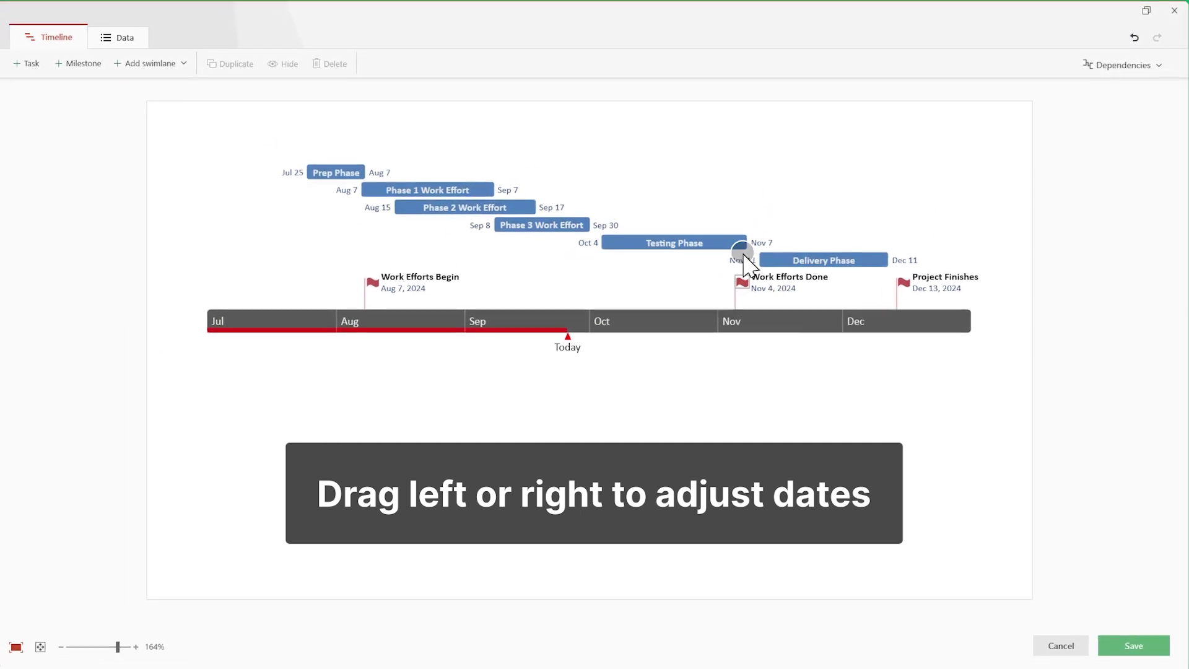
{"action": "left_click_drag", "start_coordinate": [744, 254], "coordinate": [604, 260]}
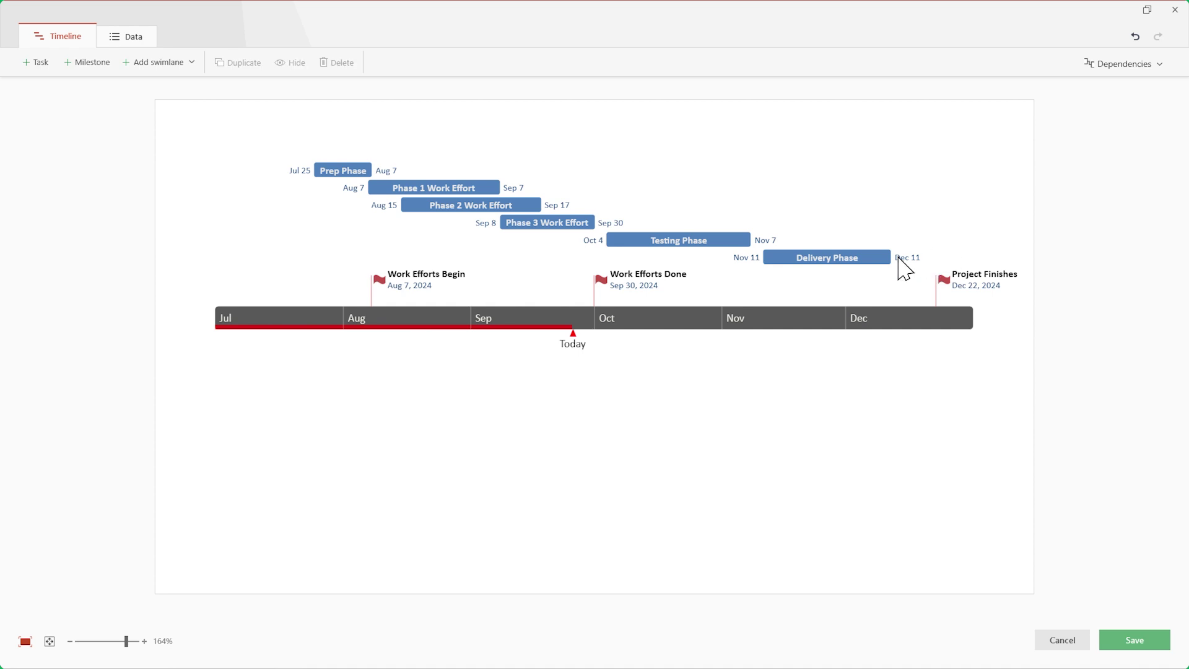
Step: Lift the Delivery and Testing Phase bars into Prep Phase's top row
{"action": "left_click_drag", "start_coordinate": [910, 276], "coordinate": [911, 258]}
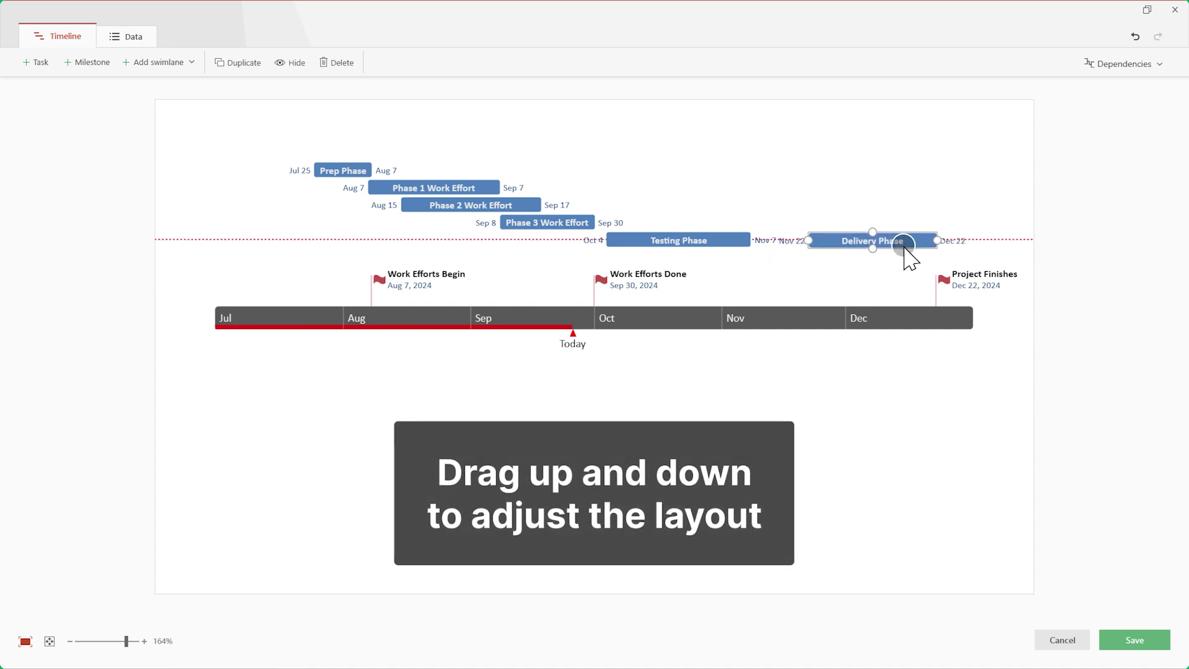
{"action": "left_click_drag", "start_coordinate": [905, 184], "coordinate": [905, 173]}
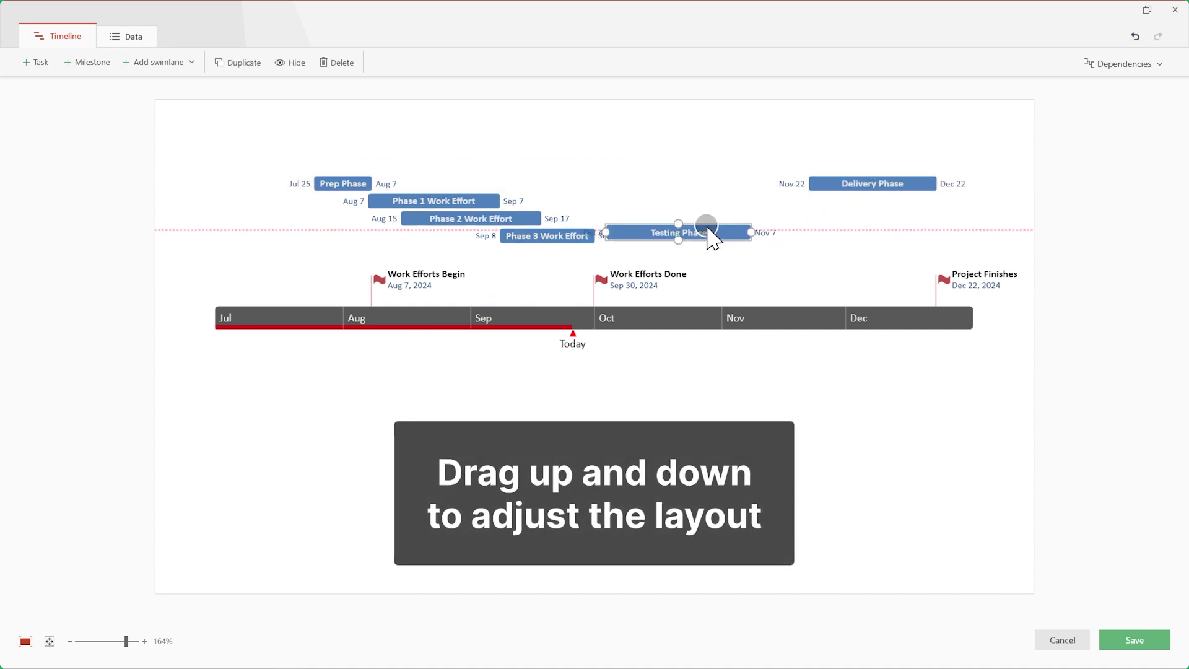
{"action": "left_click_drag", "start_coordinate": [707, 180], "coordinate": [708, 174]}
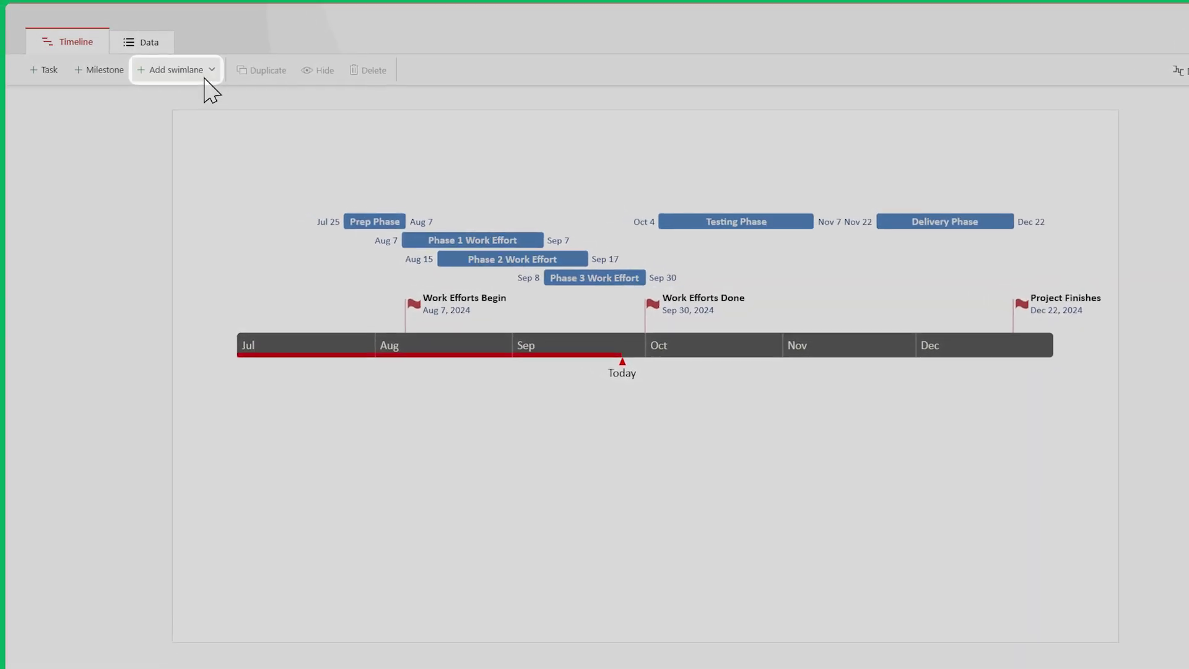
Step: Add a Work Efforts swimlane with a Phases sub-swimlane, narrowing and verticalizing the labels
{"action": "left_click", "coordinate": [223, 88]}
{"action": "left_click", "coordinate": [215, 110]}
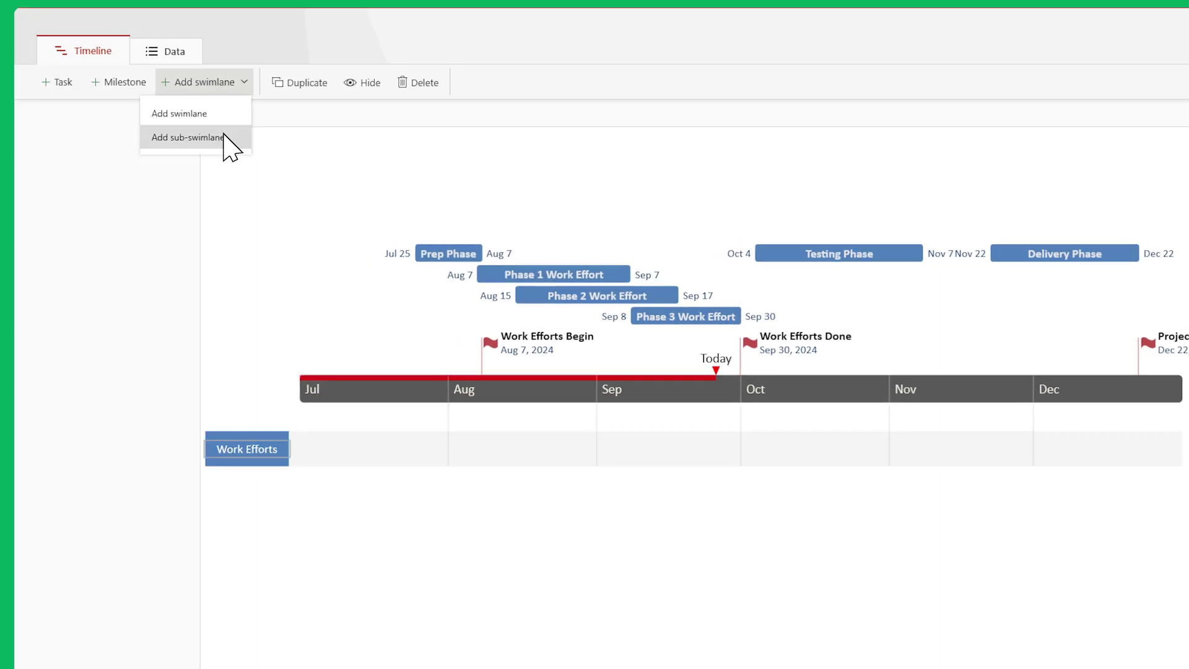
{"action": "left_click", "coordinate": [224, 135]}
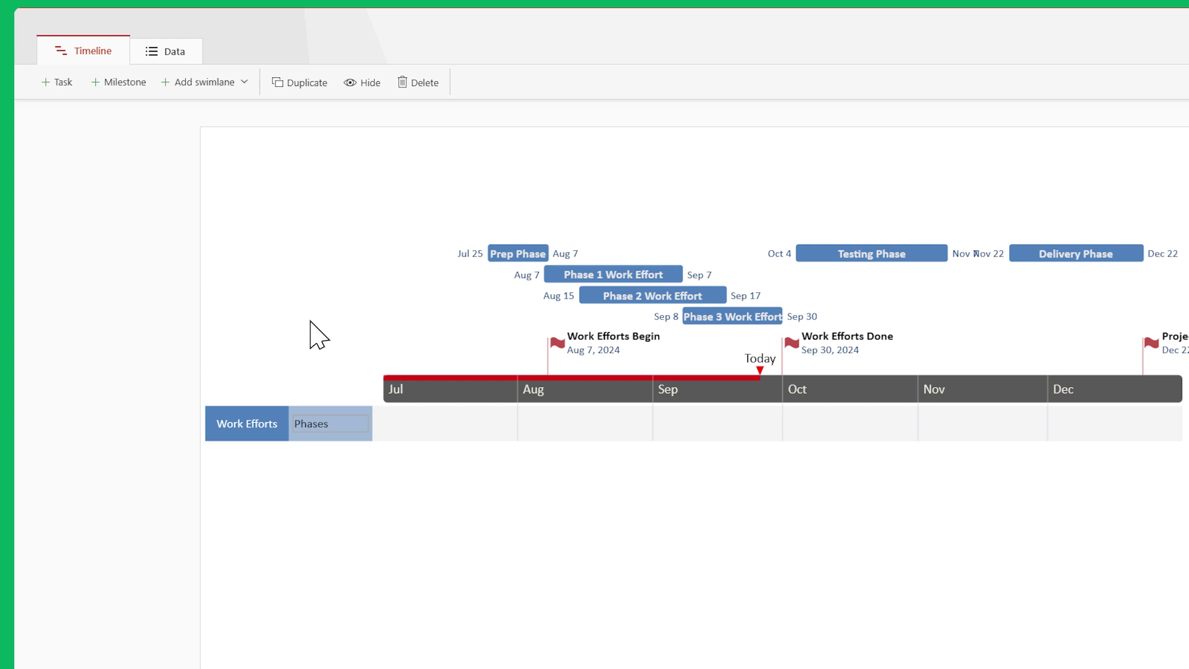
{"action": "left_click_drag", "start_coordinate": [375, 425], "coordinate": [337, 425]}
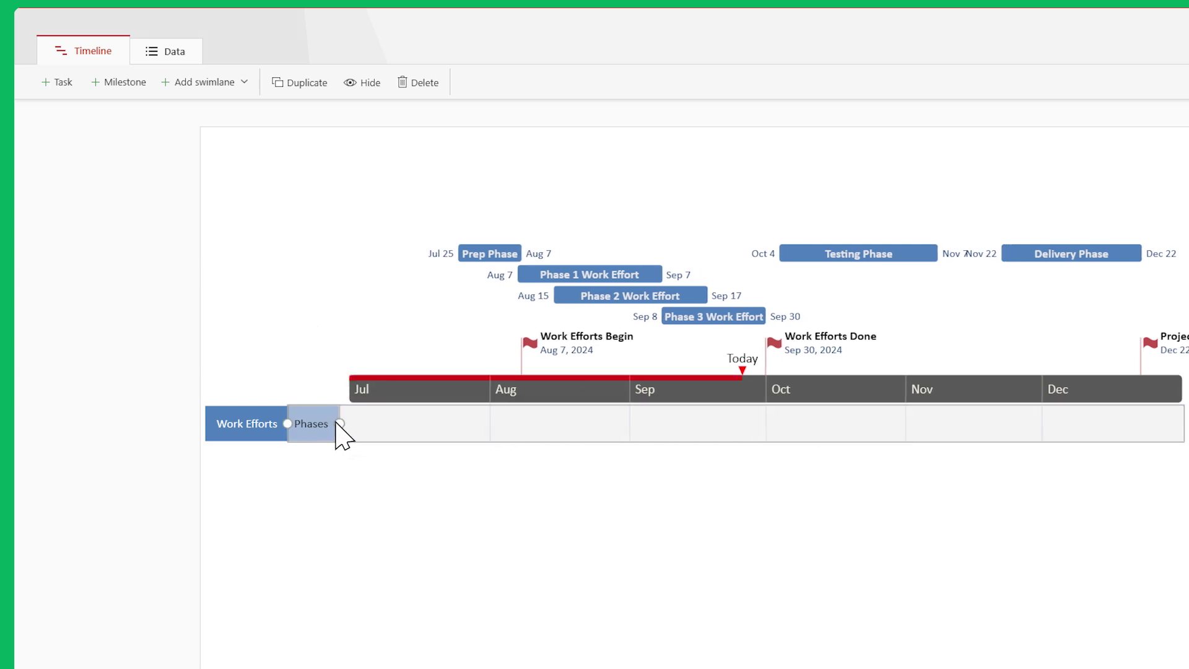
{"action": "left_click_drag", "start_coordinate": [289, 424], "coordinate": [205, 368]}
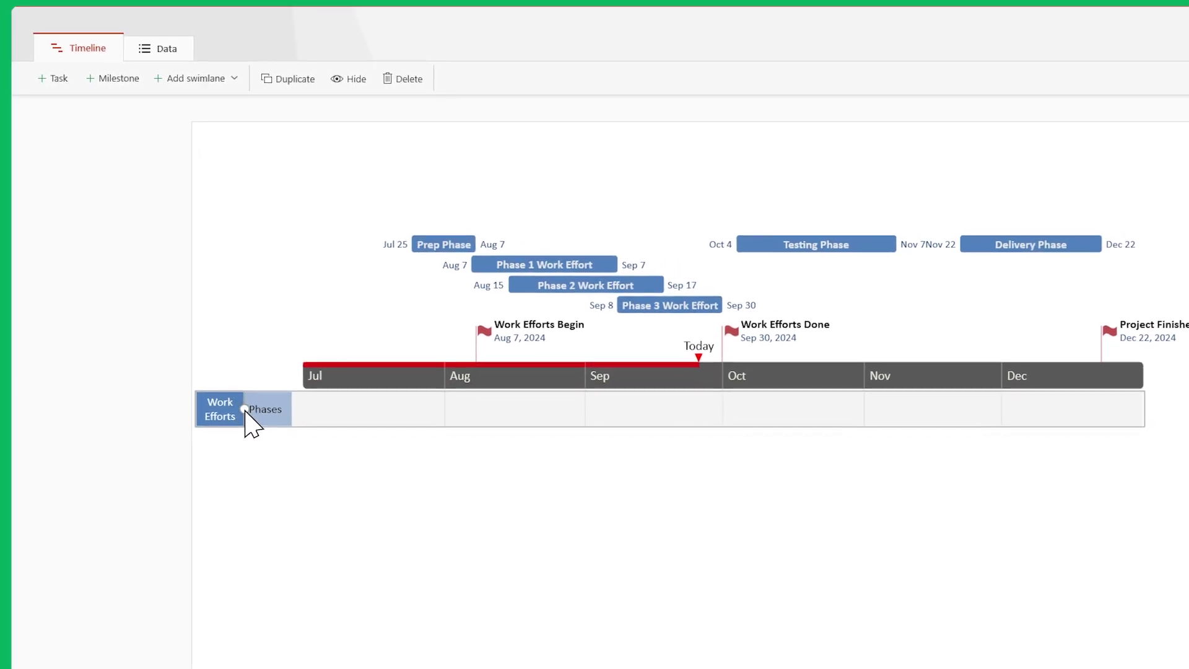
{"action": "left_click", "coordinate": [198, 353]}
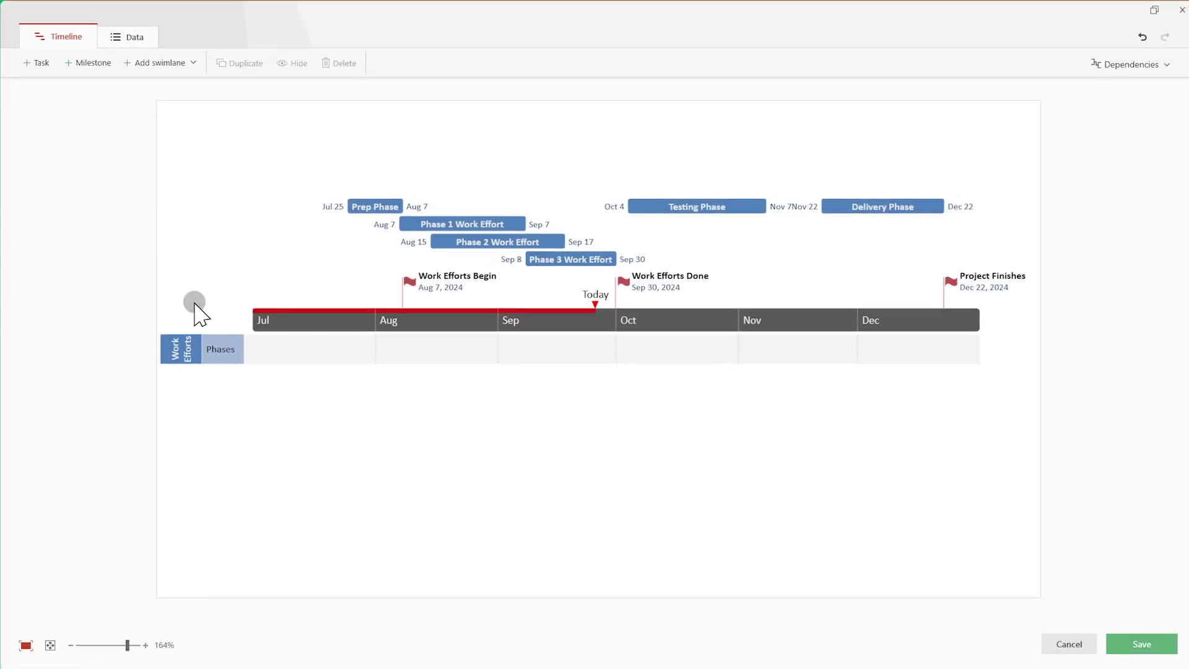
Step: Move Phase 1, Phase 3 and Work Efforts Begin into the Phases sub-swimlane and save
{"action": "mouse_move", "coordinate": [399, 320]}
{"action": "left_mouse_down"}
{"action": "mouse_move", "coordinate": [399, 347]}
{"action": "mouse_move", "coordinate": [451, 337]}
{"action": "left_mouse_up"}
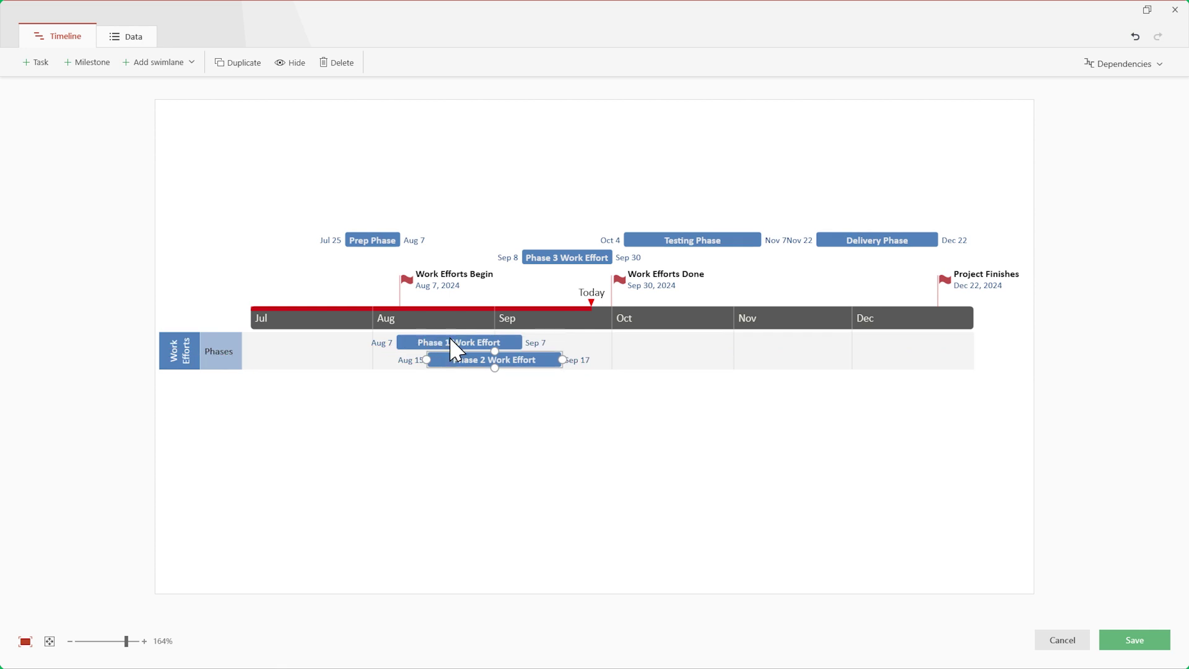
{"action": "left_click_drag", "start_coordinate": [546, 333], "coordinate": [545, 370]}
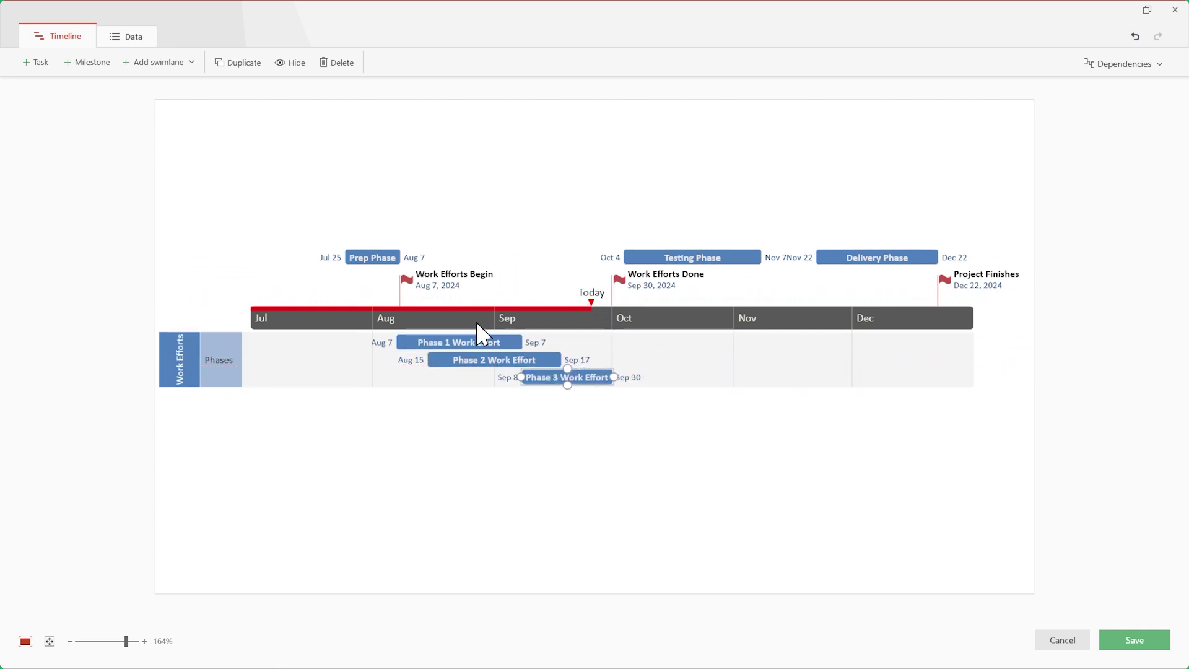
{"action": "left_click_drag", "start_coordinate": [409, 389], "coordinate": [409, 398]}
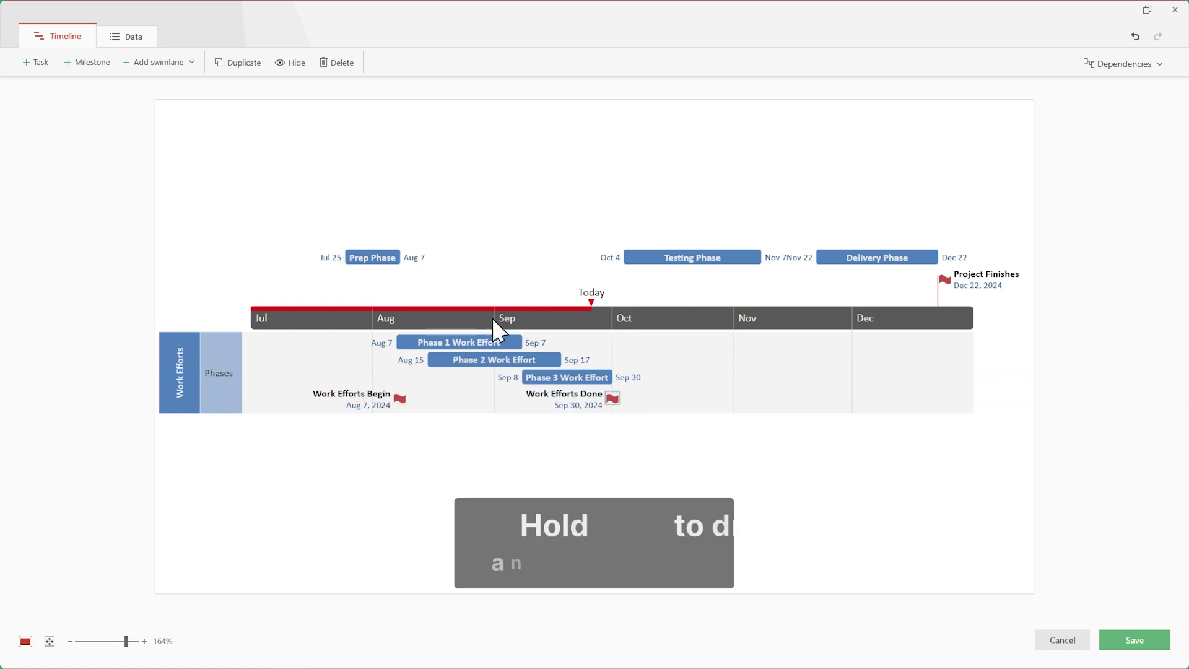
{"action": "left_click_drag", "start_coordinate": [397, 258], "coordinate": [398, 436]}
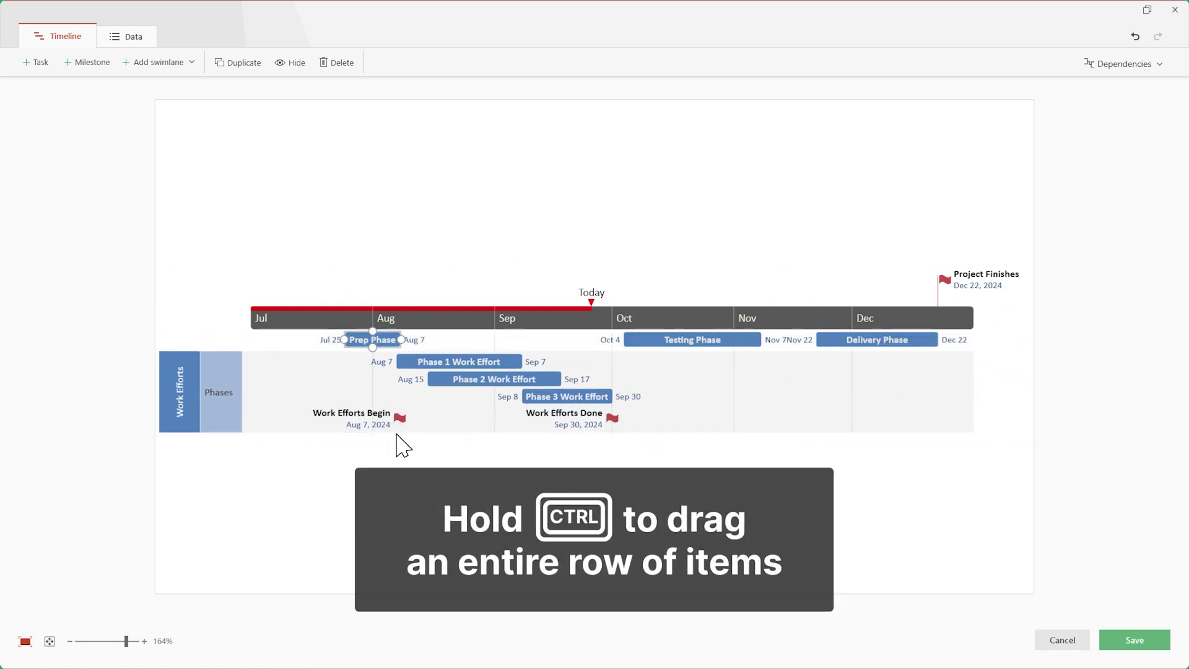
{"action": "key", "text": "ctrl+z"}
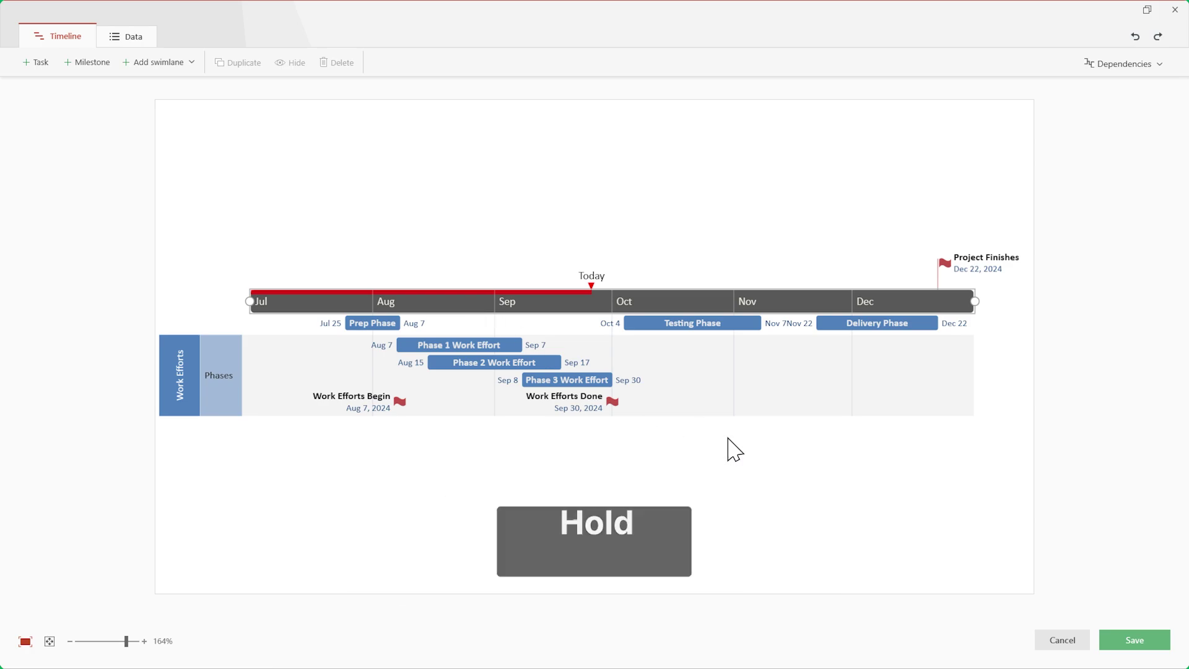
{"action": "left_click", "coordinate": [1108, 639]}
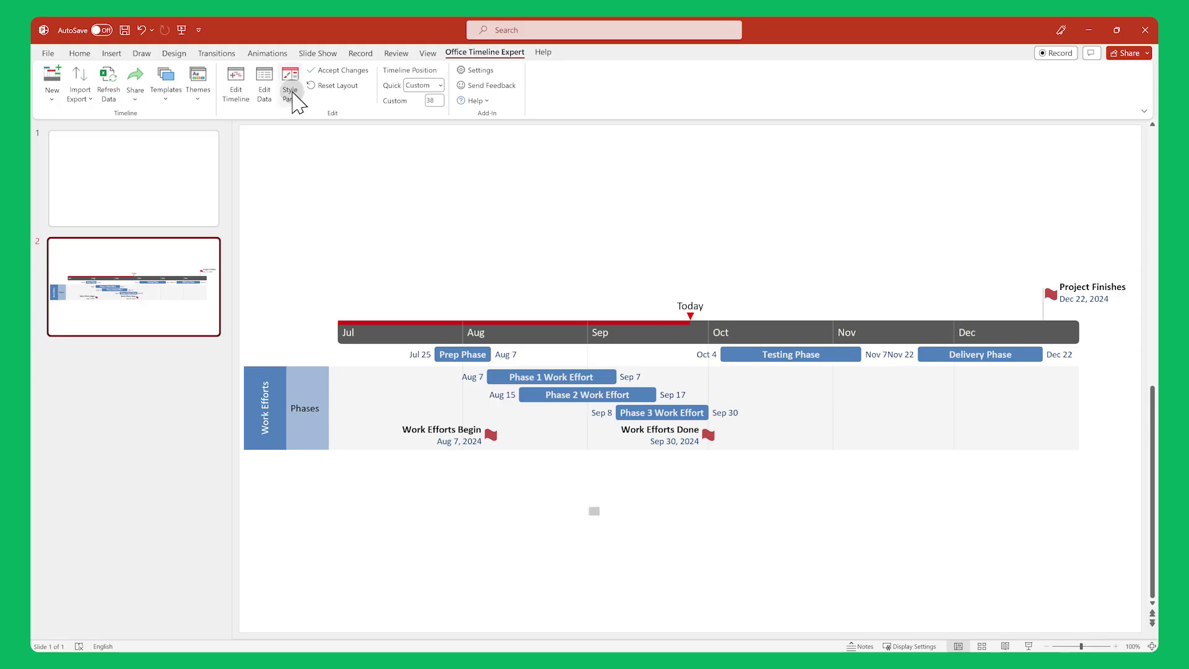
{"action": "left_click", "coordinate": [292, 94]}
Step: Apply the Flow theme to the timeline and copy it to the clipboard
{"action": "left_click", "coordinate": [400, 360]}
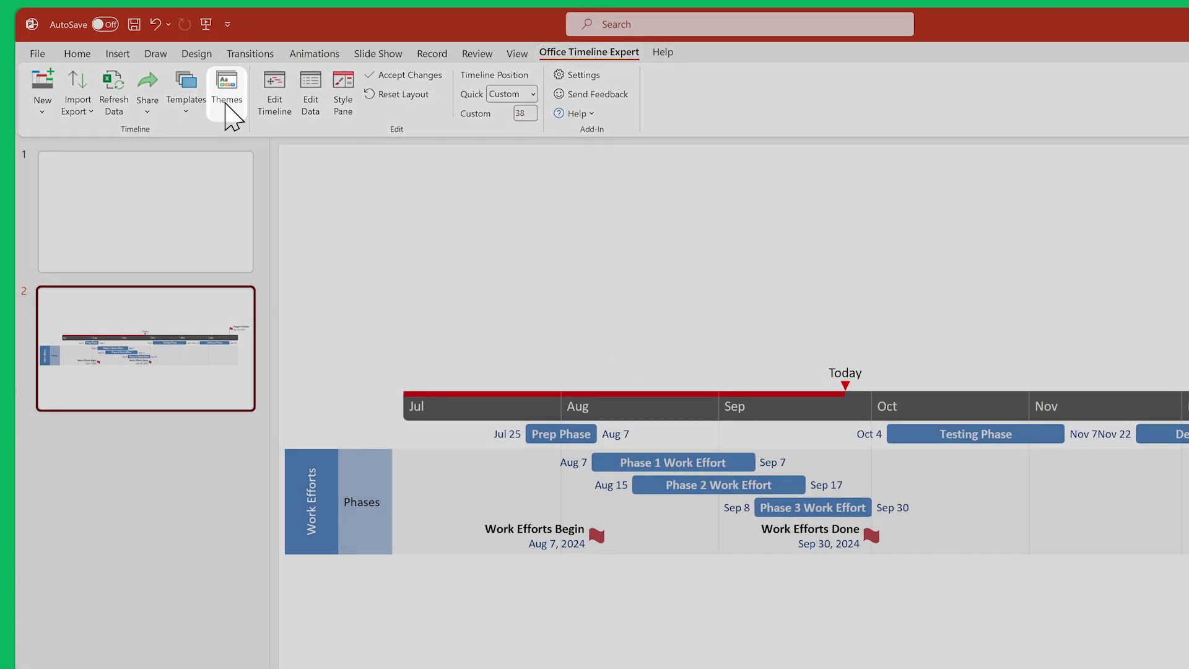
{"action": "left_click", "coordinate": [228, 115]}
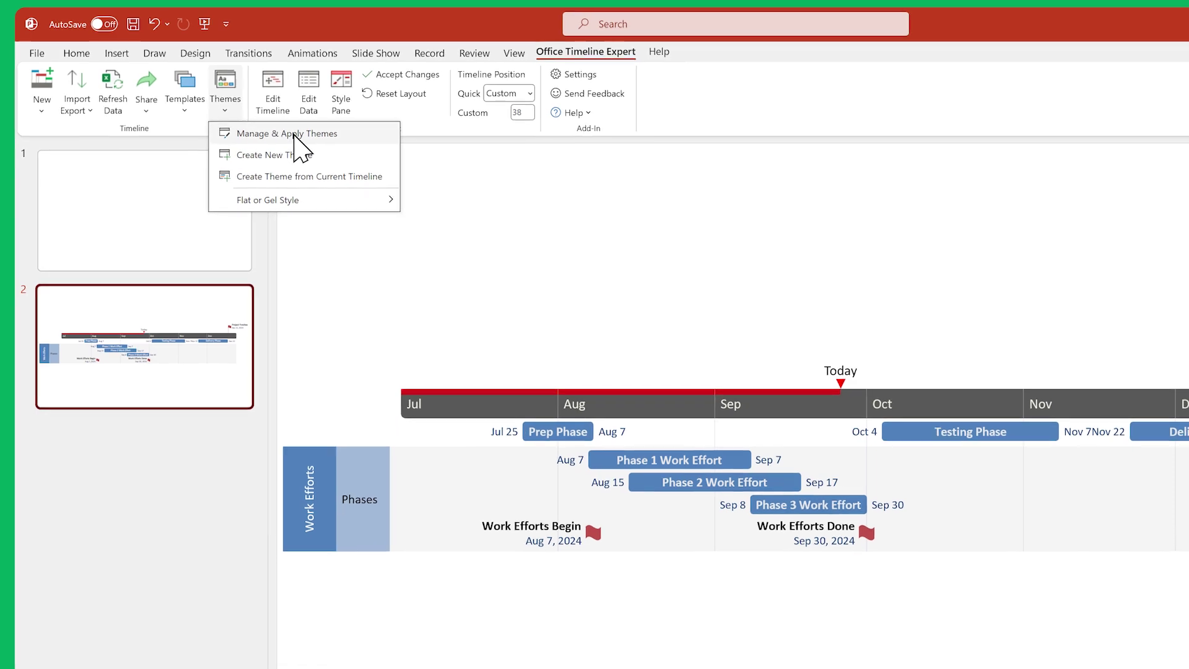
{"action": "left_click", "coordinate": [297, 135]}
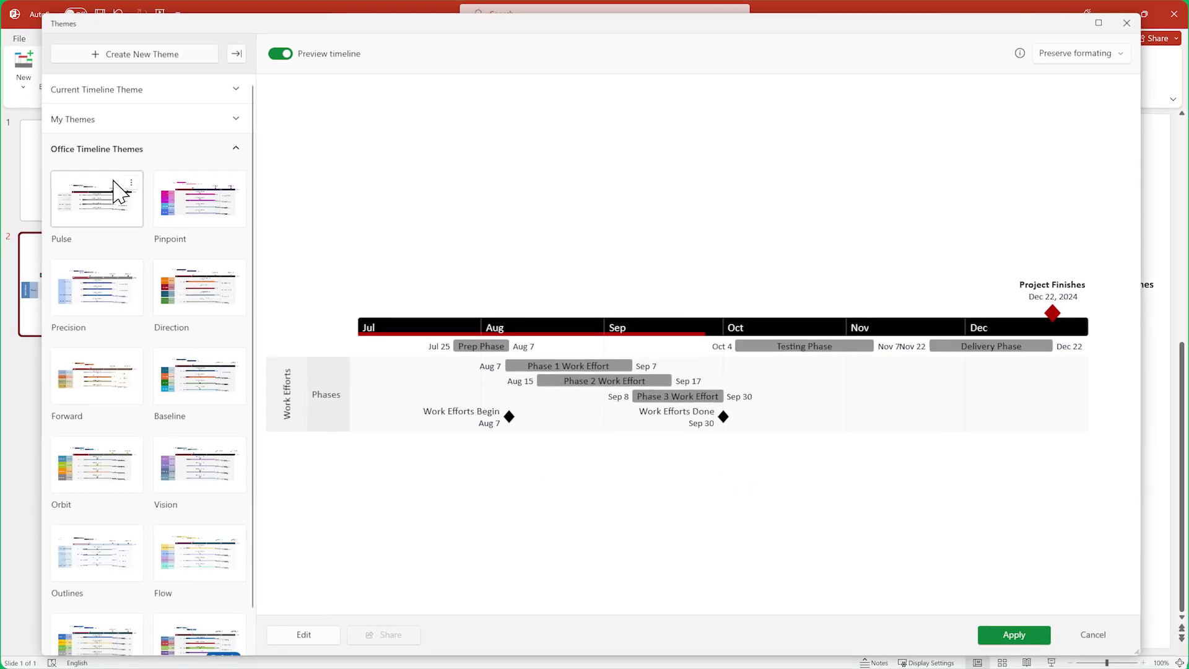
{"action": "left_click", "coordinate": [104, 366]}
{"action": "left_click", "coordinate": [218, 556]}
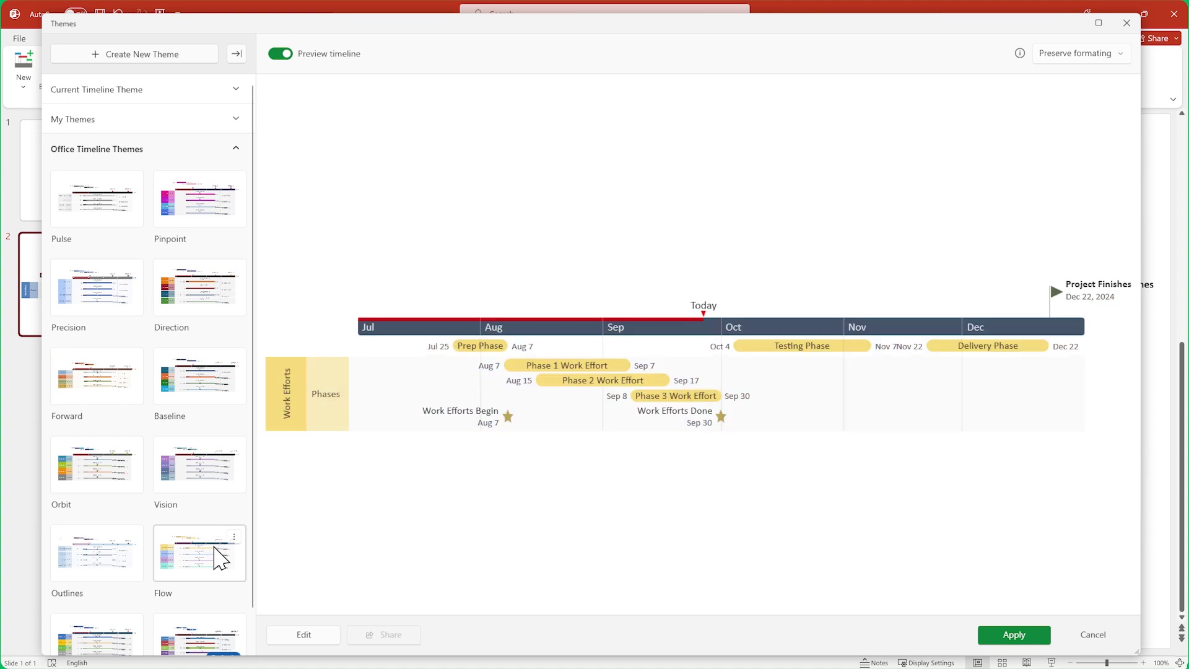
{"action": "left_click", "coordinate": [990, 636]}
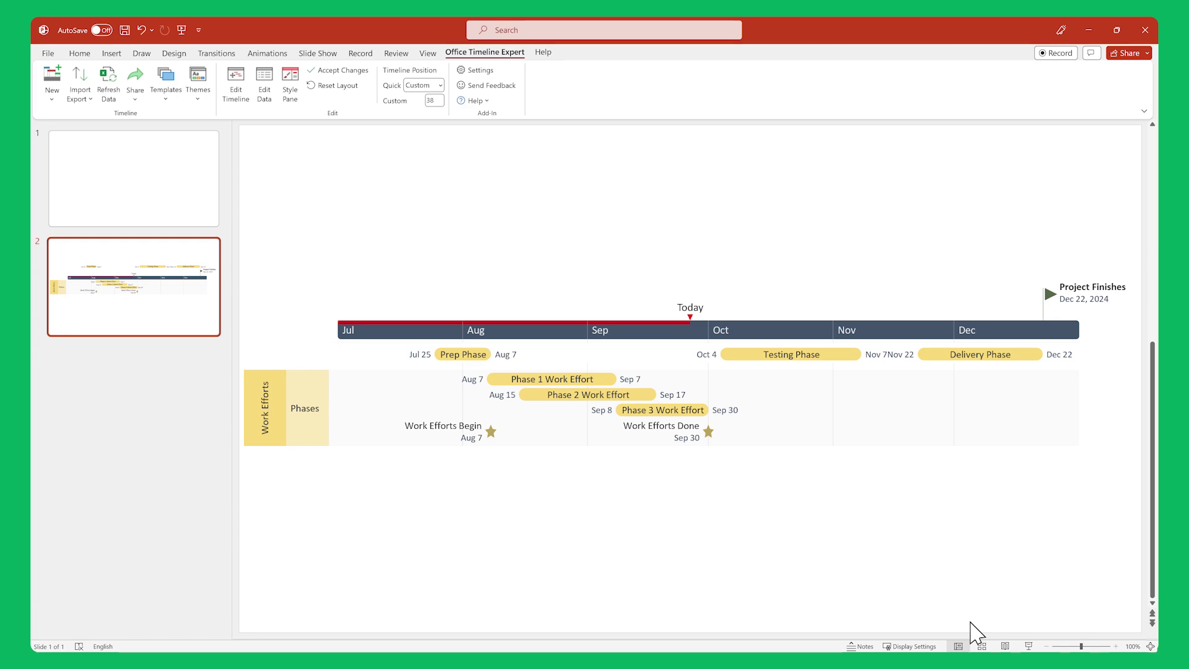
{"action": "left_click", "coordinate": [134, 79]}
{"action": "mouse_move", "coordinate": [147, 110]}
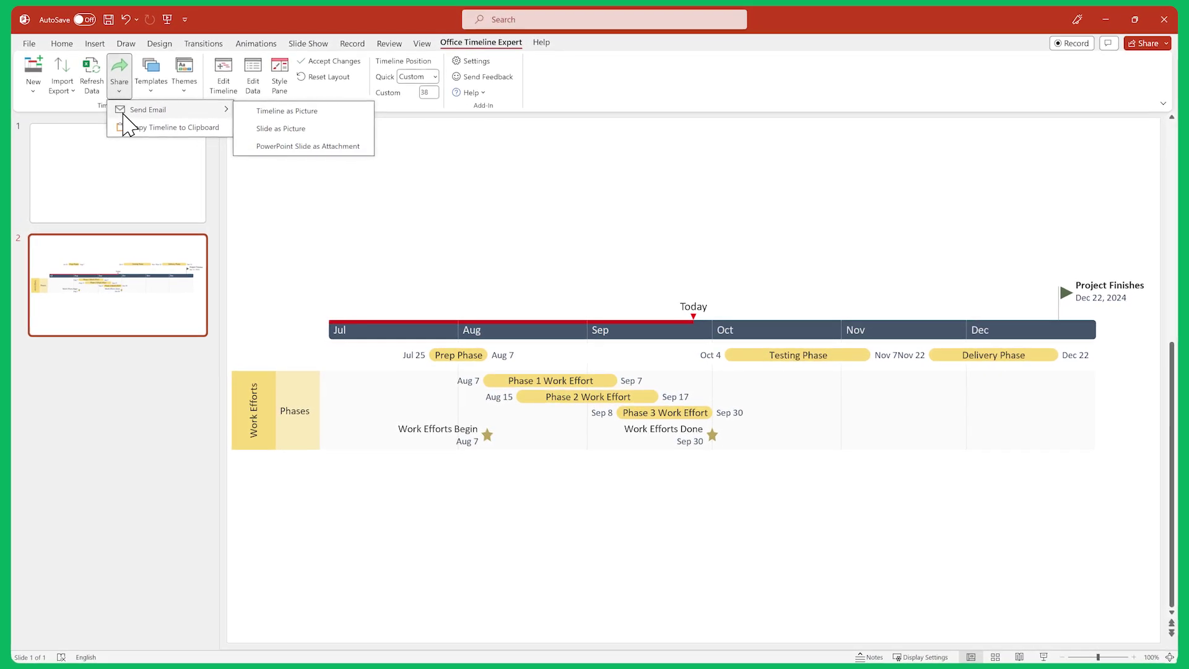
{"action": "left_click", "coordinate": [122, 128]}
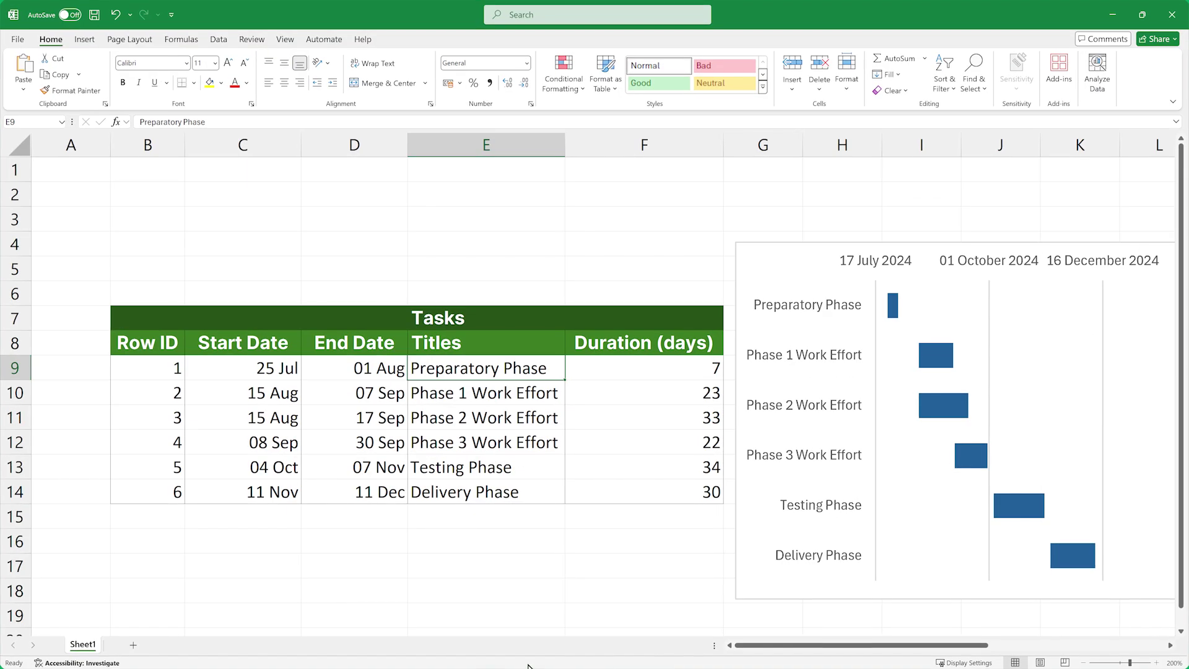
Step: Paste the copied timeline into the Excel sheet at cell B20, below the blue chart
{"action": "scroll", "coordinate": [1074, 632], "scroll_direction": "down", "scroll_amount": 4}
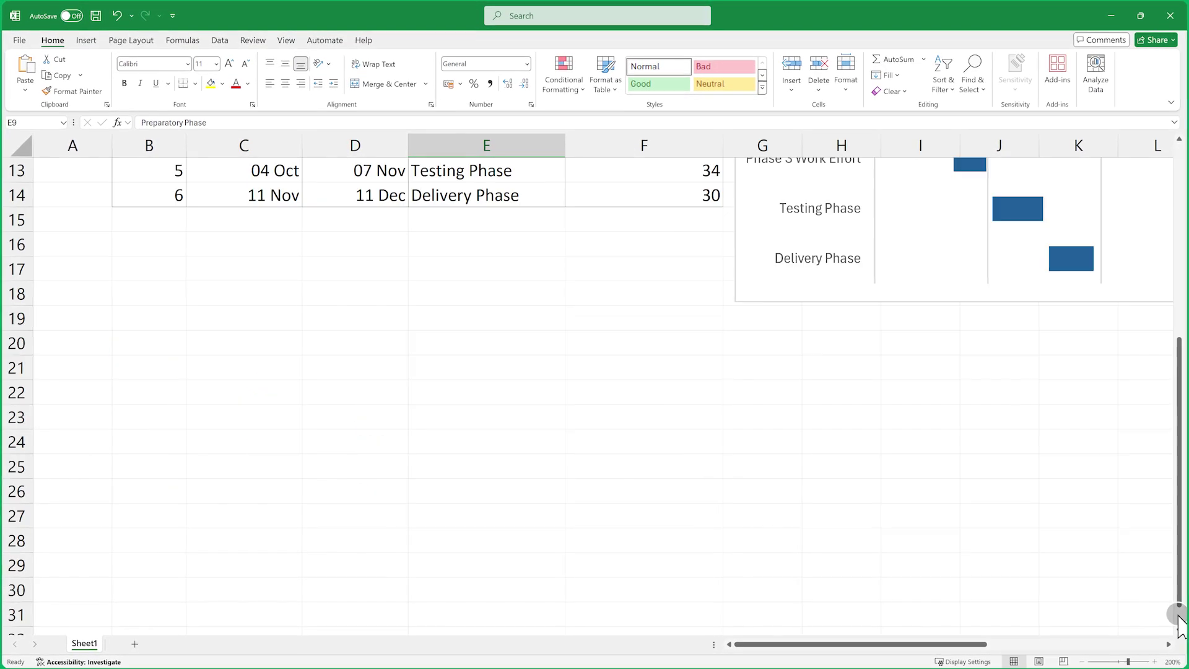
{"action": "left_click", "coordinate": [149, 346]}
{"action": "key", "text": "ctrl+v"}
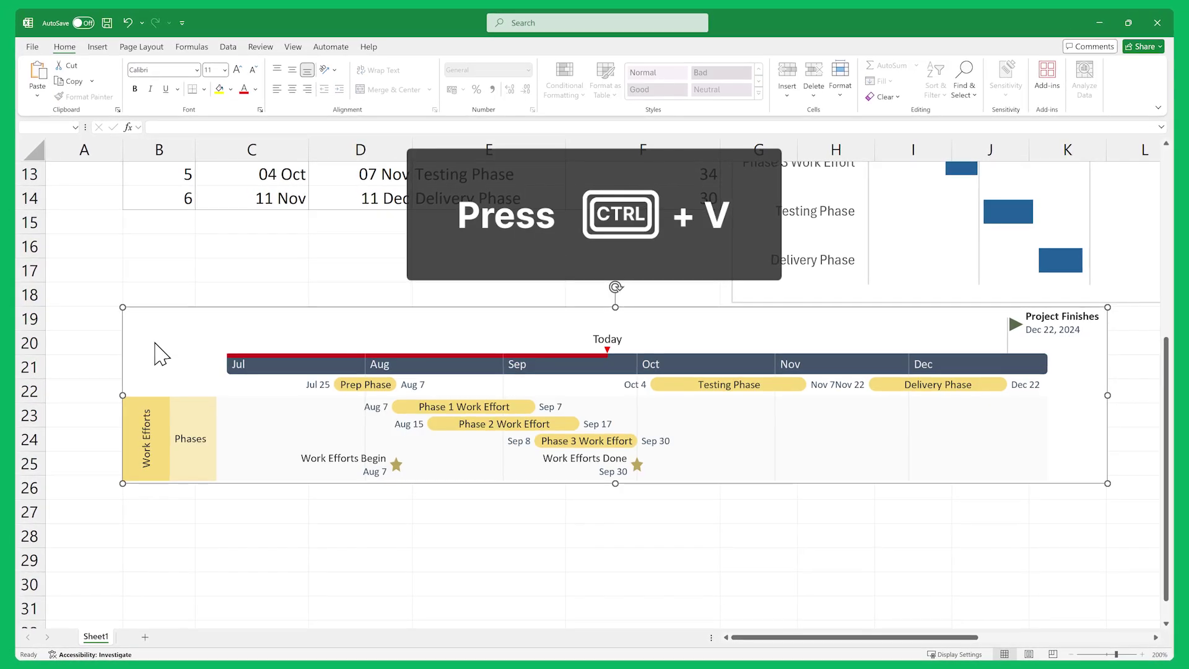